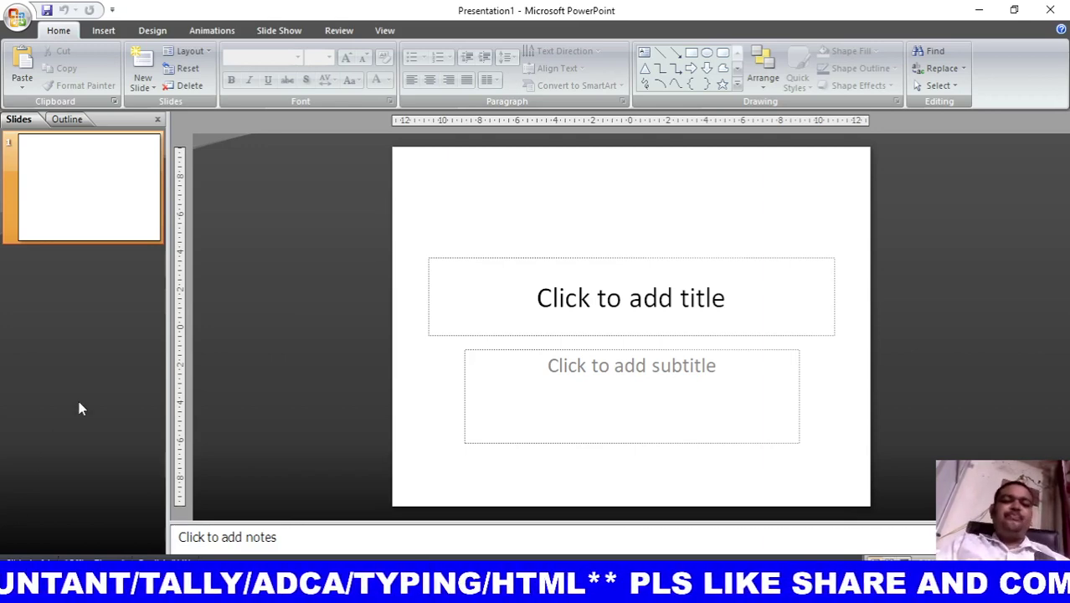
- Apply the Blank layout to the first slide and insert WordArt in the white style with a blue outline
left_click(191, 53)
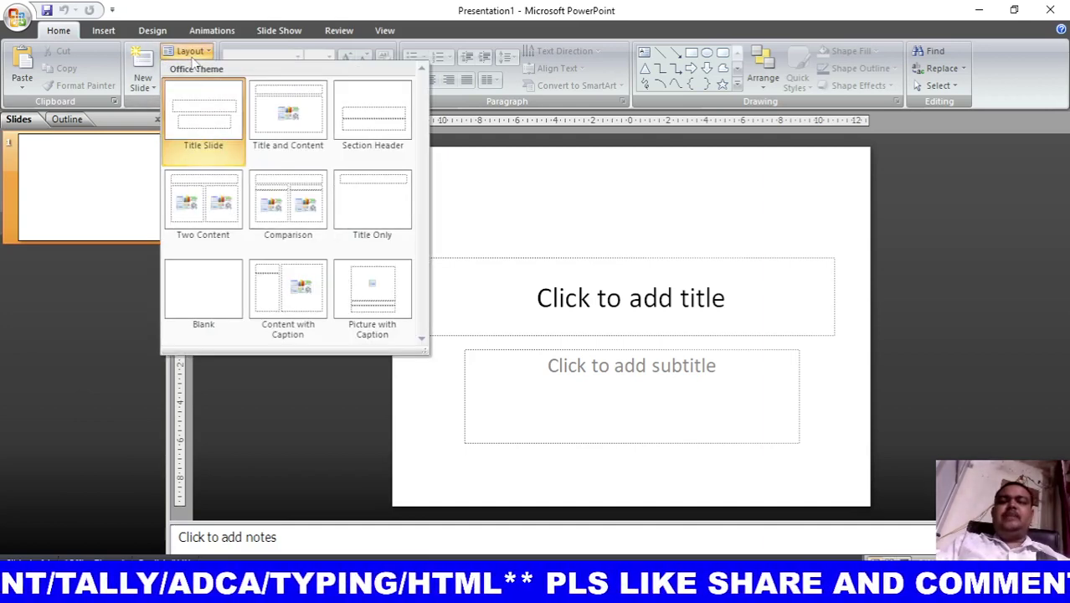
left_click(207, 299)
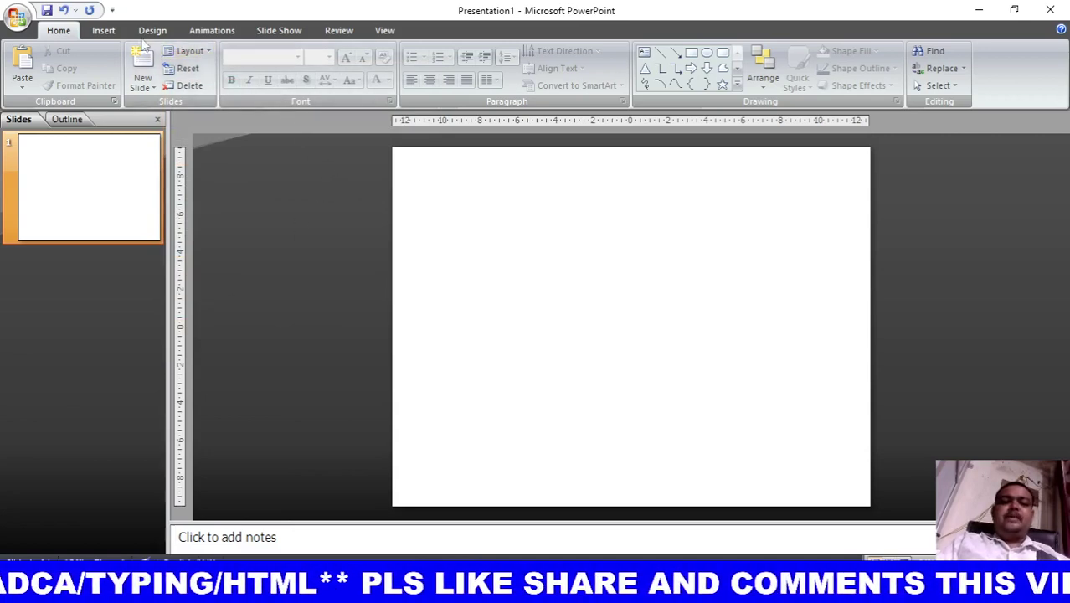
left_click(103, 31)
left_click(446, 76)
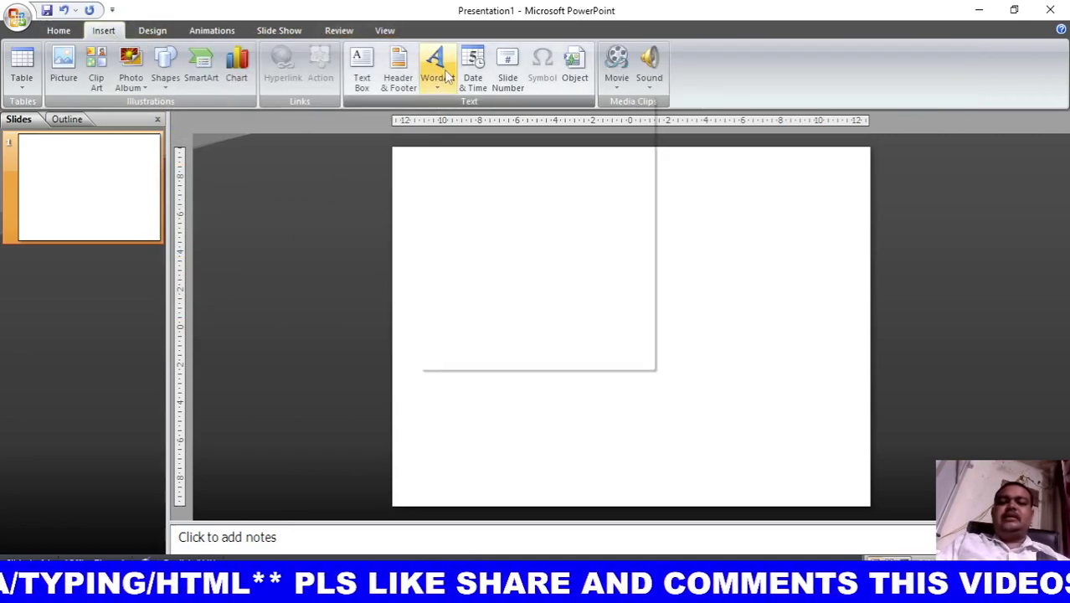
left_click(443, 126)
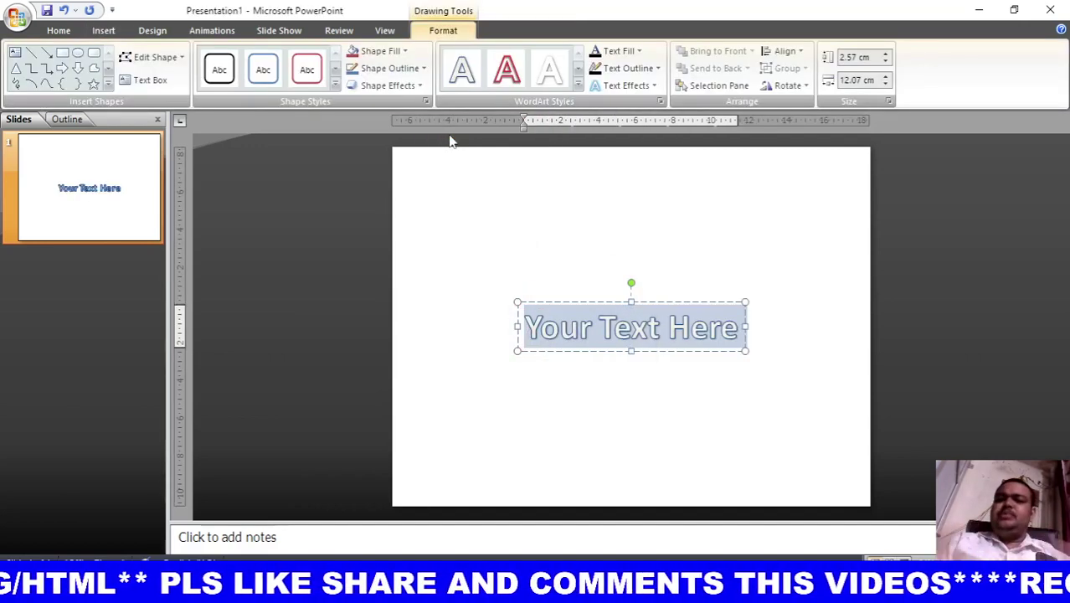
- Replace the WordArt placeholder text with "SLIDE NO-1"
type("SLIDE")
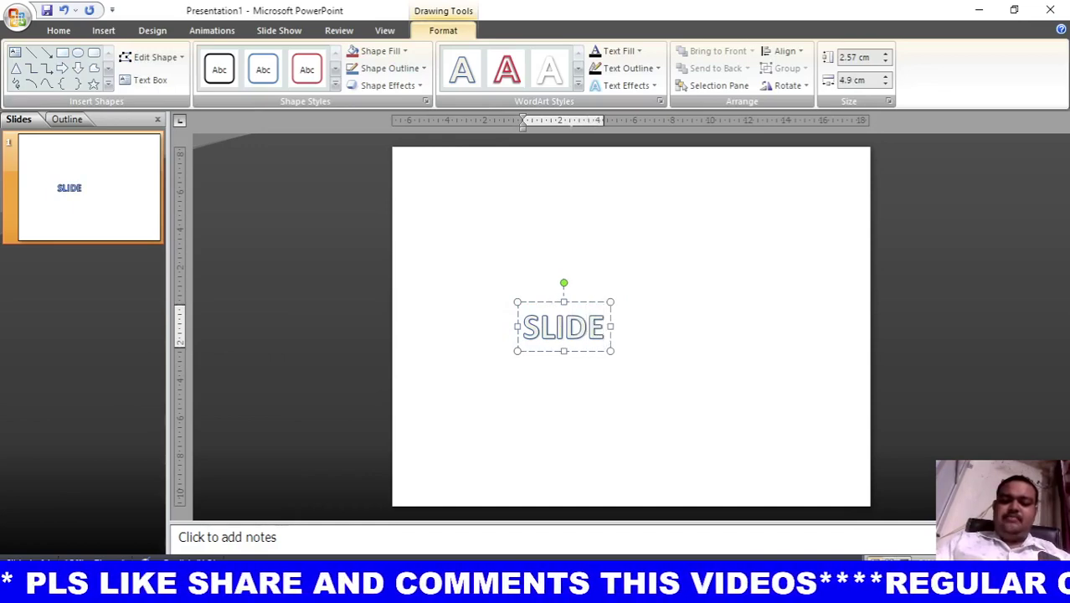
type(" N")
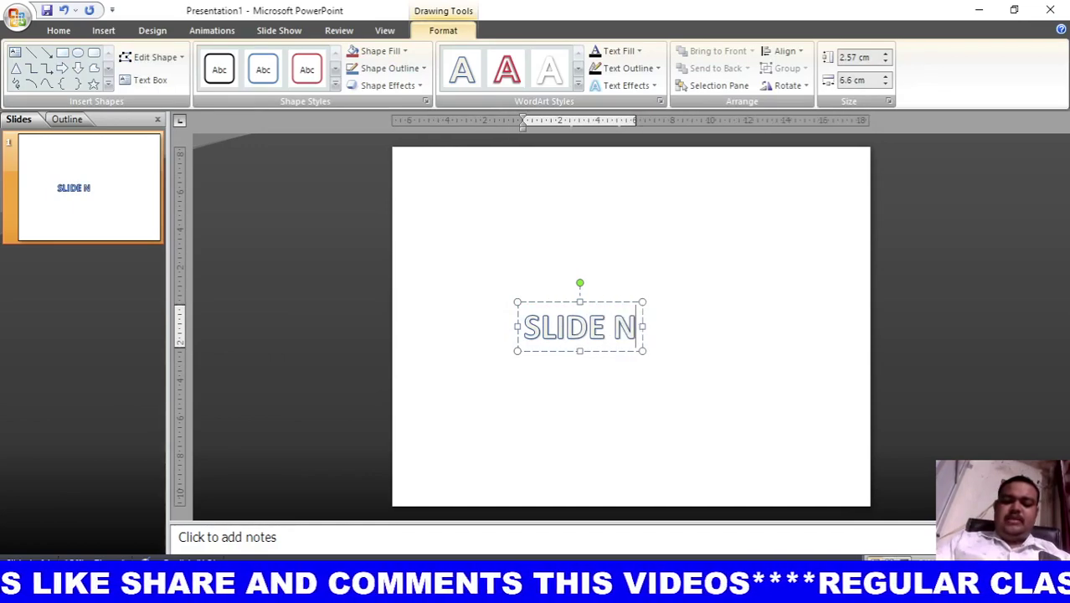
type("O-")
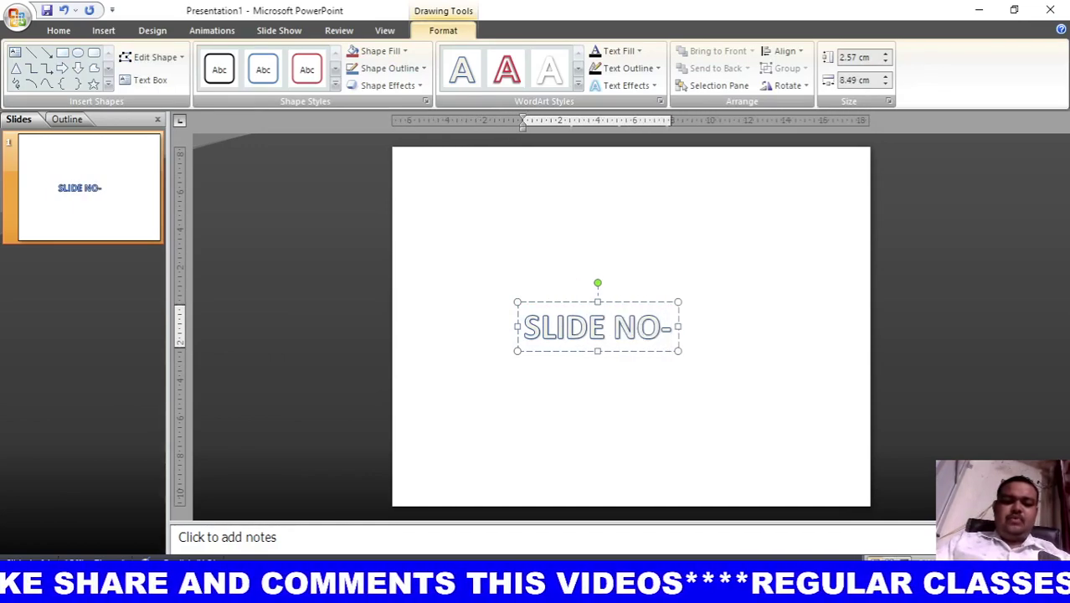
type("1")
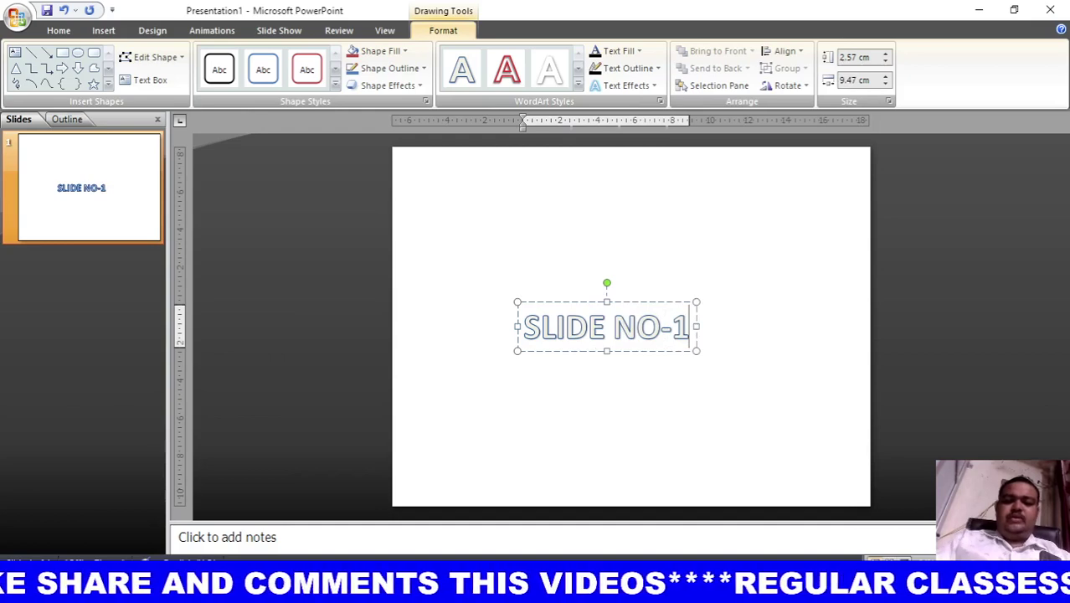
- Enlarge the WordArt text to font size 96 and move its box up and left toward the slide's centre
left_click(650, 303)
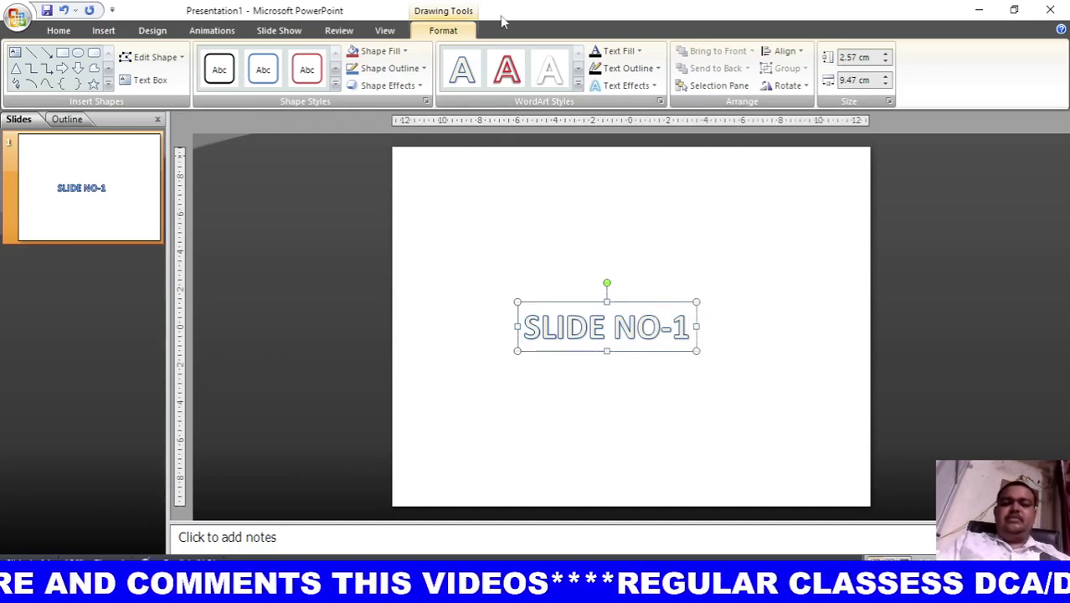
left_click(61, 32)
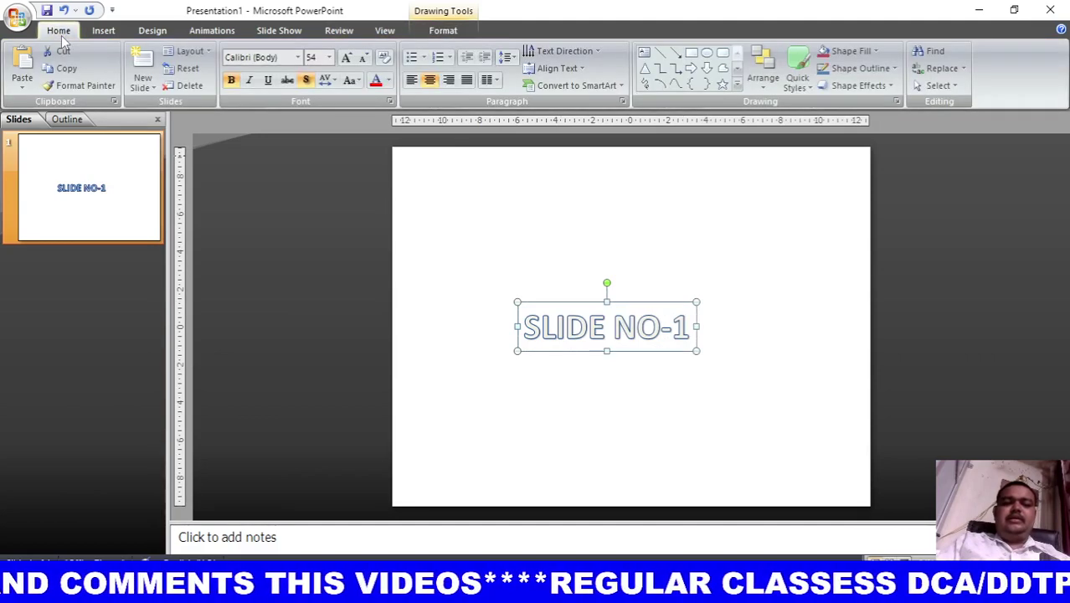
left_click(346, 58)
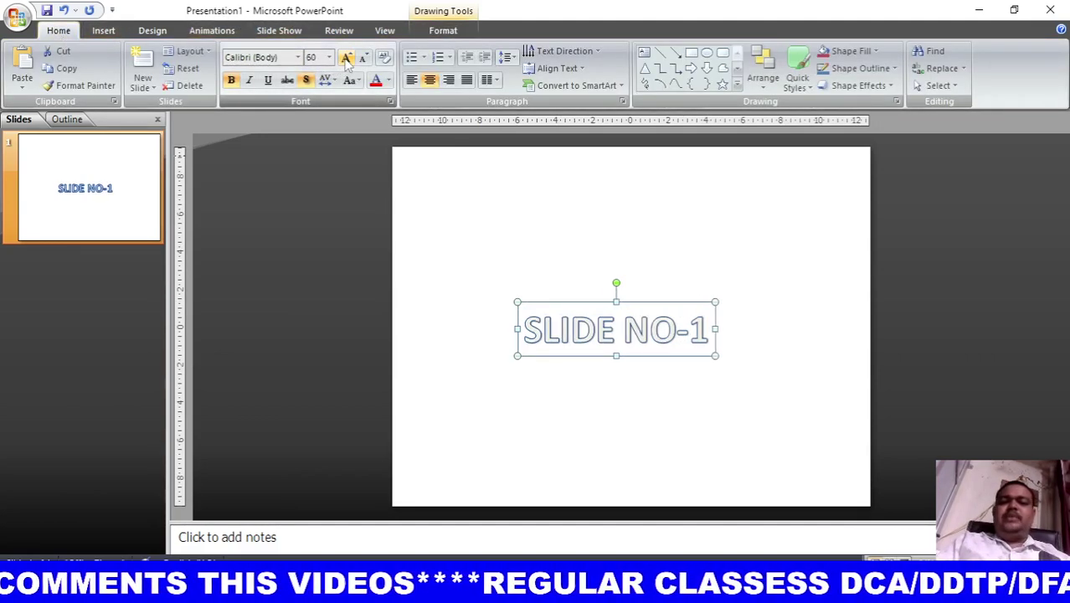
left_click(346, 58)
left_click(345, 58)
left_click(346, 57)
left_click(346, 58)
left_click(346, 58)
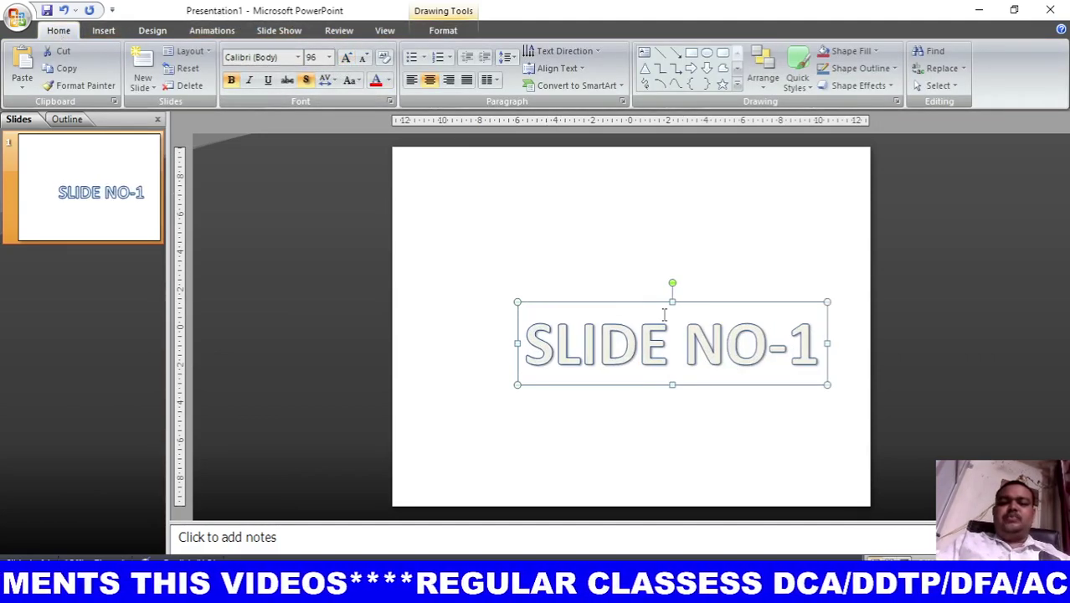
left_click_drag(645, 305, 590, 270)
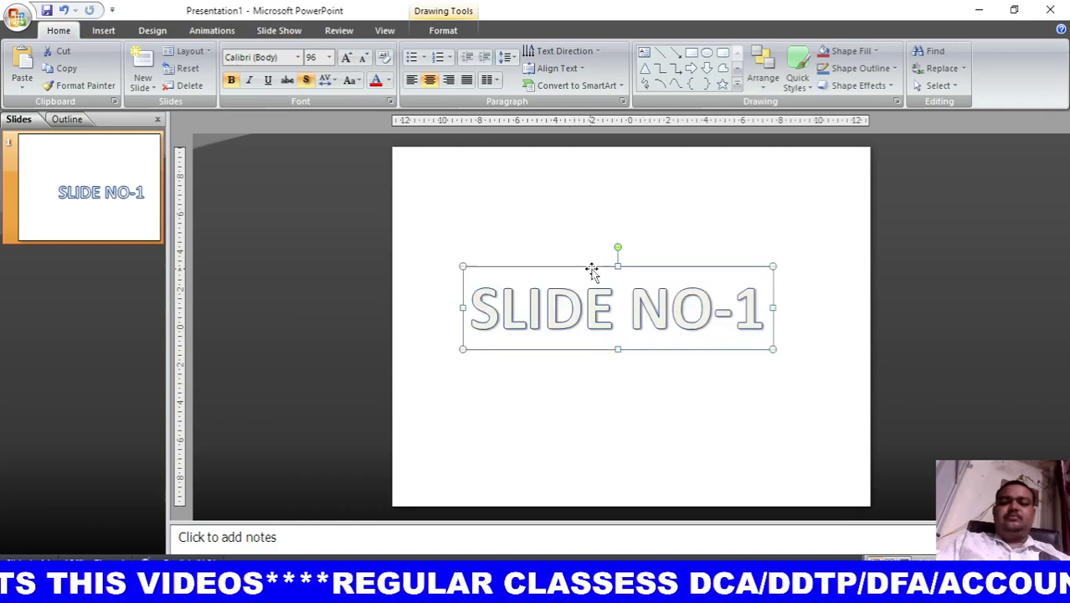
- Apply the red shape style from the fifth gallery row to the WordArt box and set its fill to standard Red
left_click(458, 33)
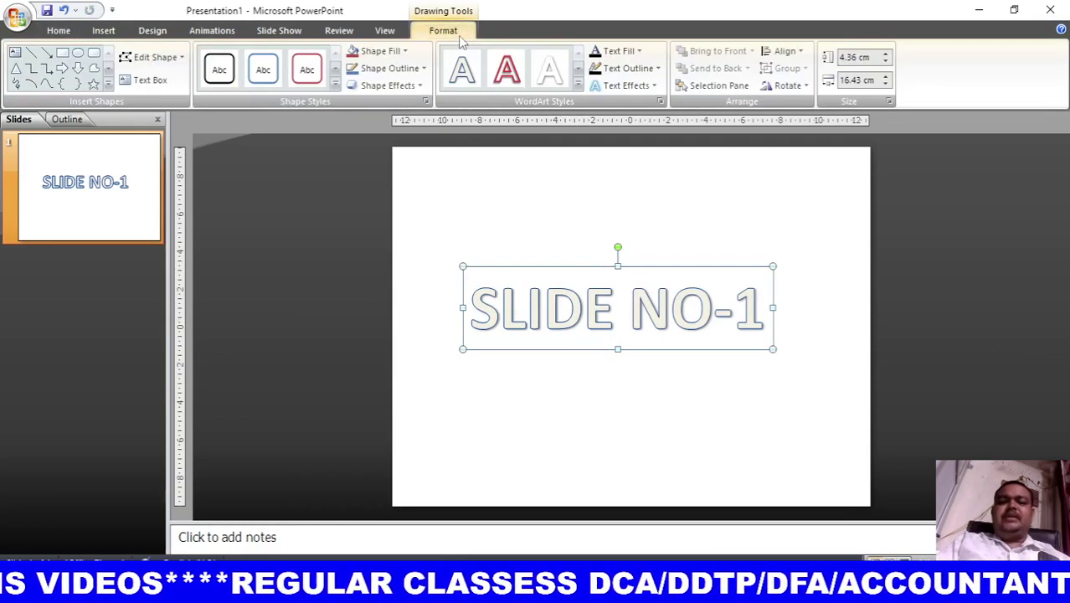
left_click(336, 87)
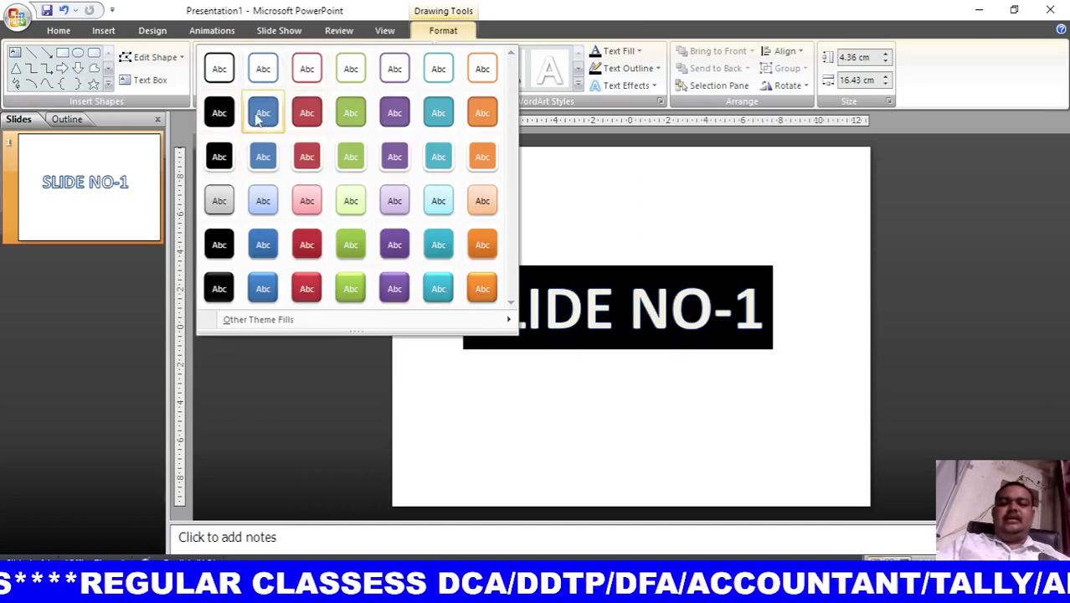
left_click(318, 244)
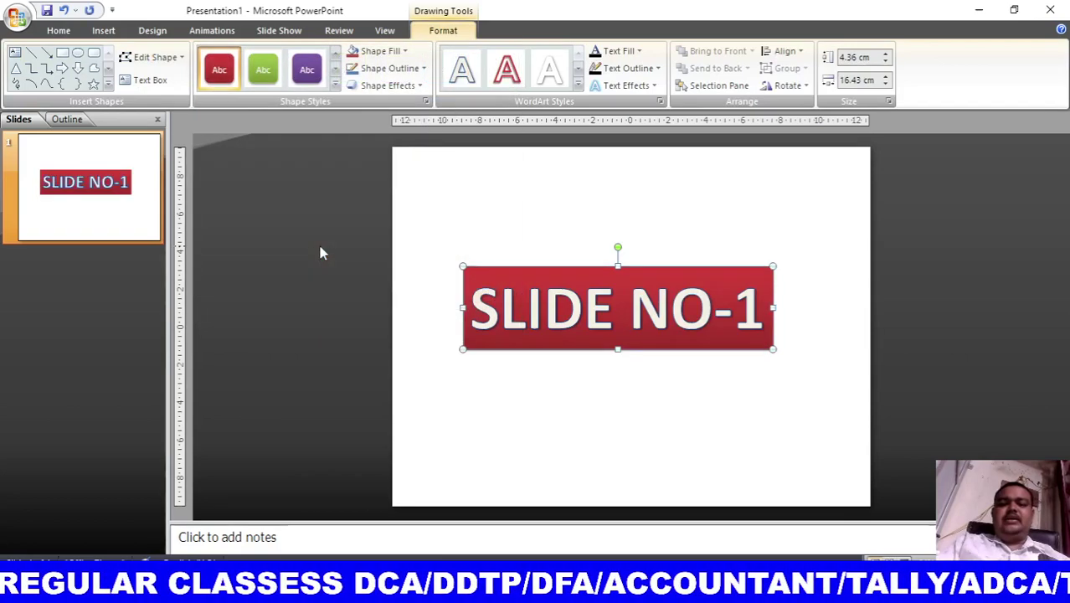
left_click(392, 52)
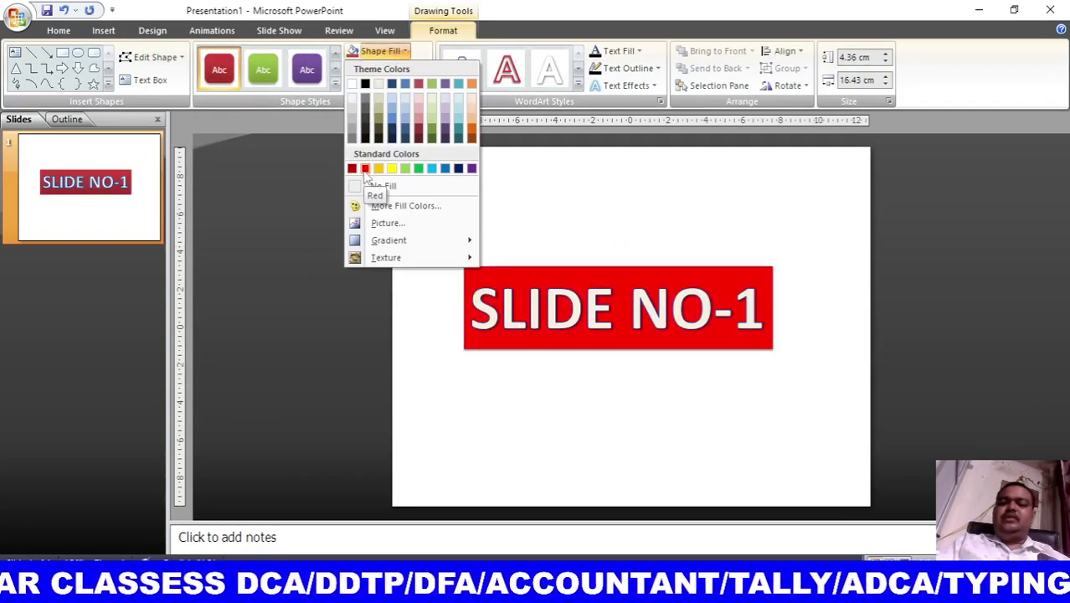
left_click(364, 169)
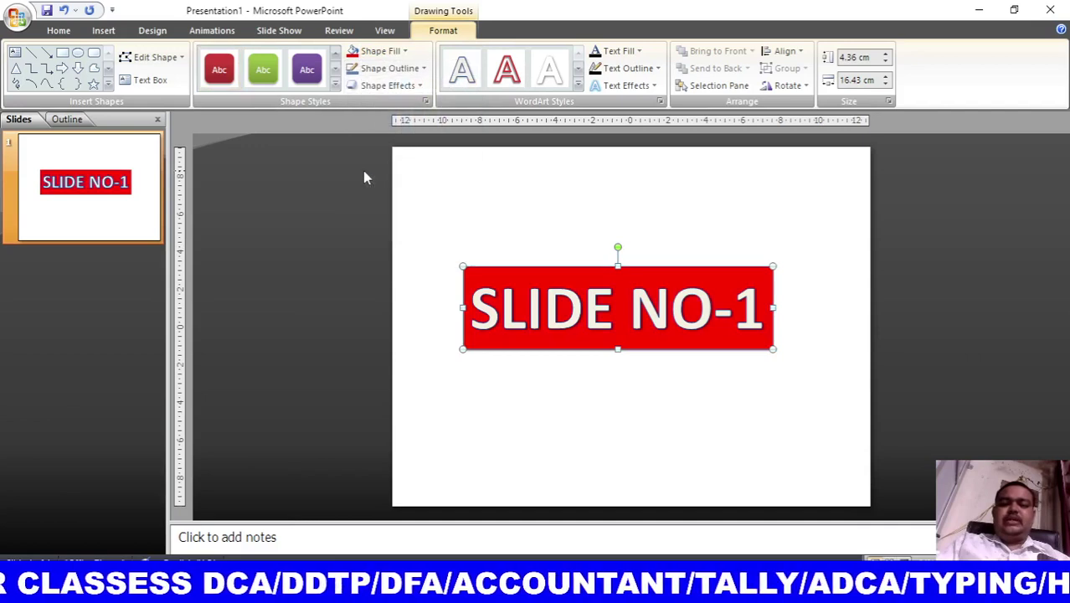
- Apply the glossy black WordArt style with a white outline to the SLIDE NO-1 text
left_click(618, 52)
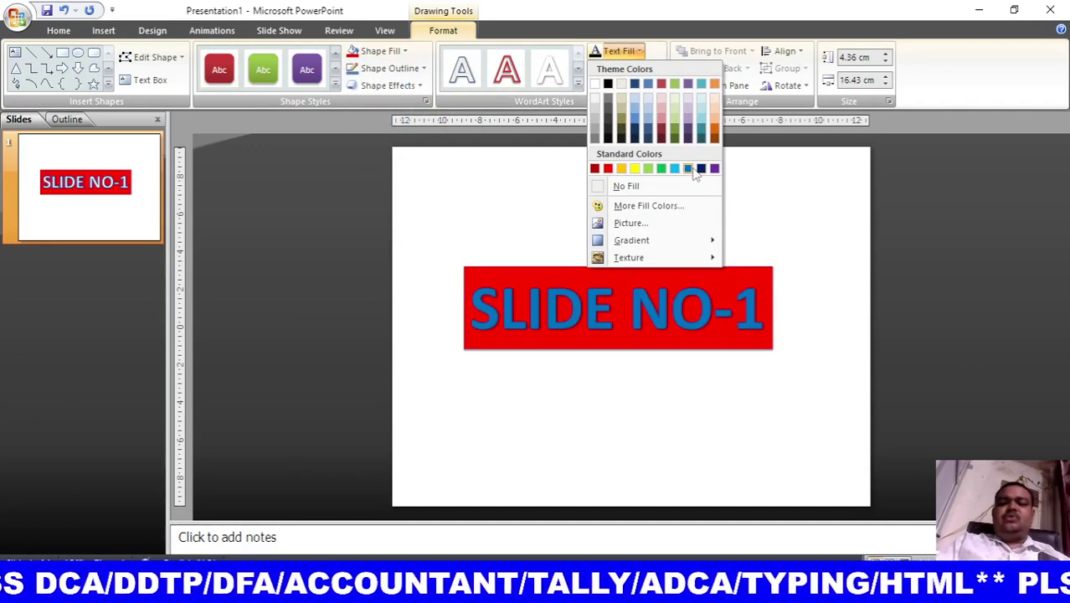
left_click(537, 175)
left_click(577, 84)
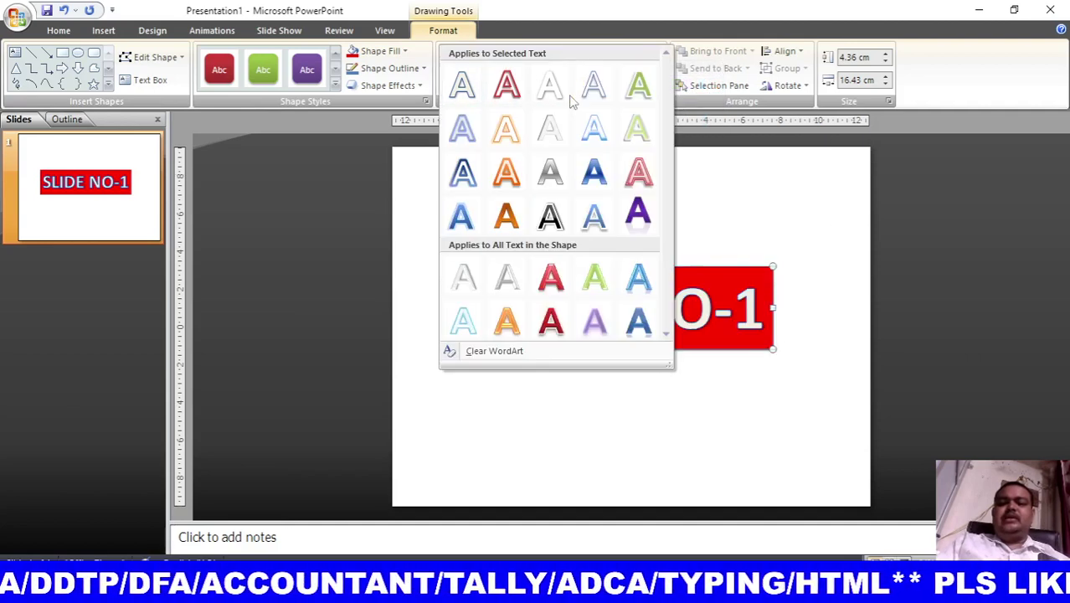
left_click(551, 219)
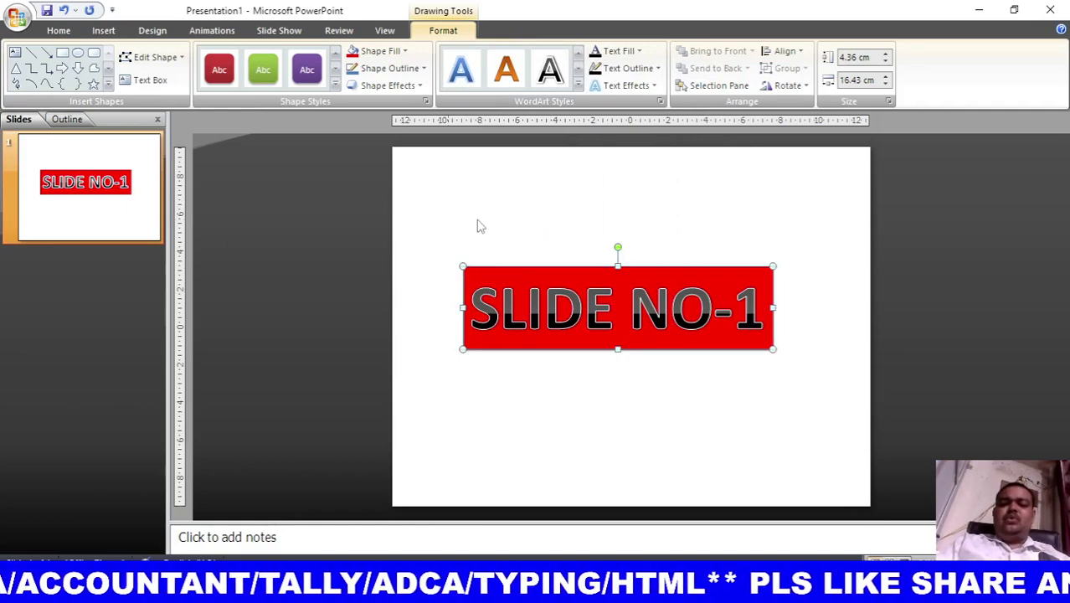
- Add a Swish entrance effect to the SLIDE NO-1 WordArt as a custom animation
left_click(221, 33)
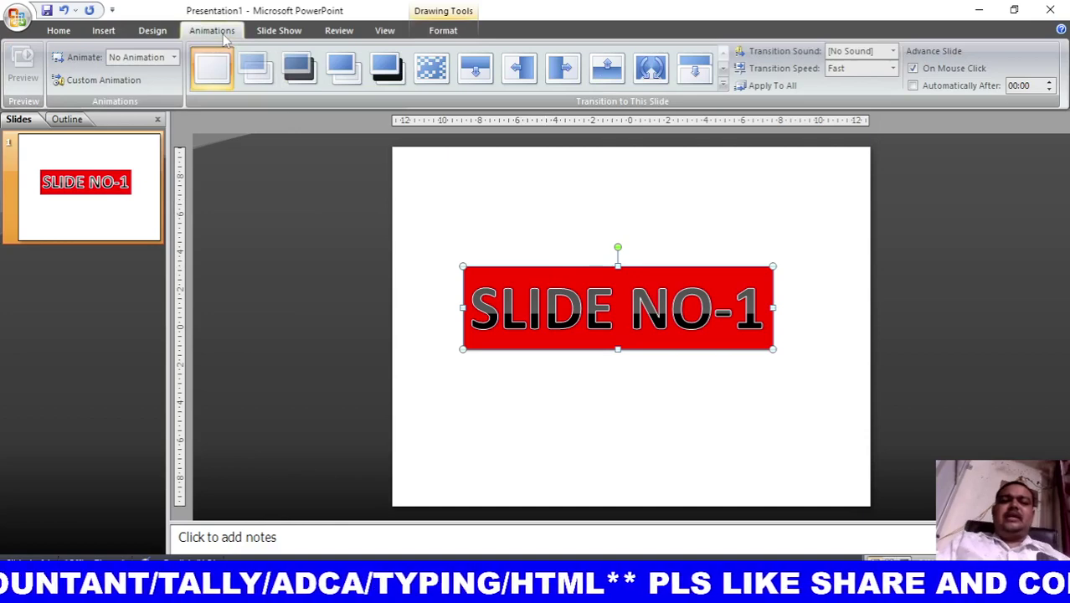
left_click(99, 79)
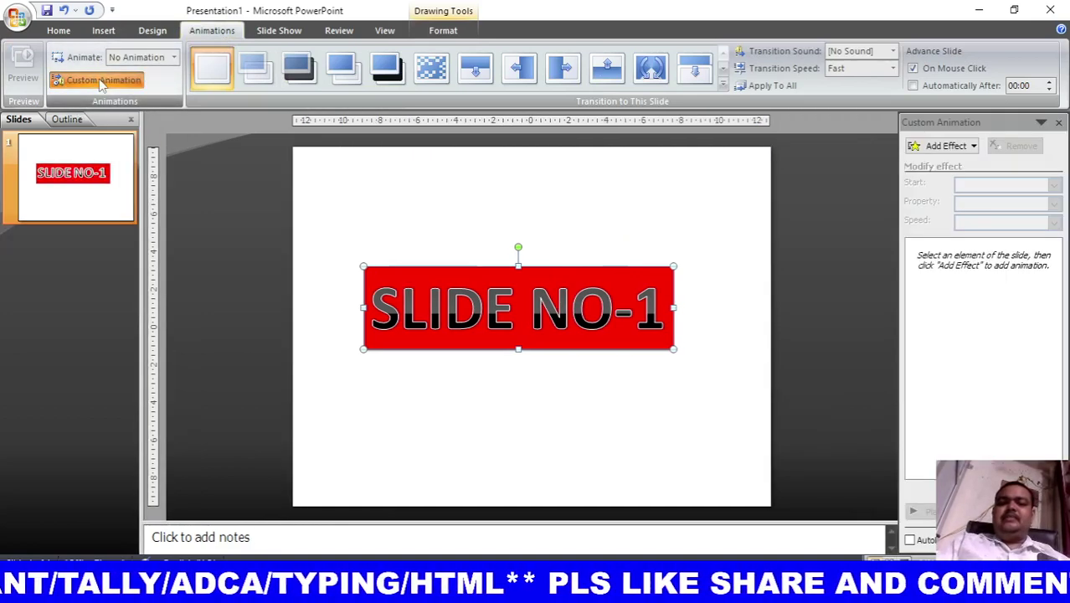
left_click(945, 145)
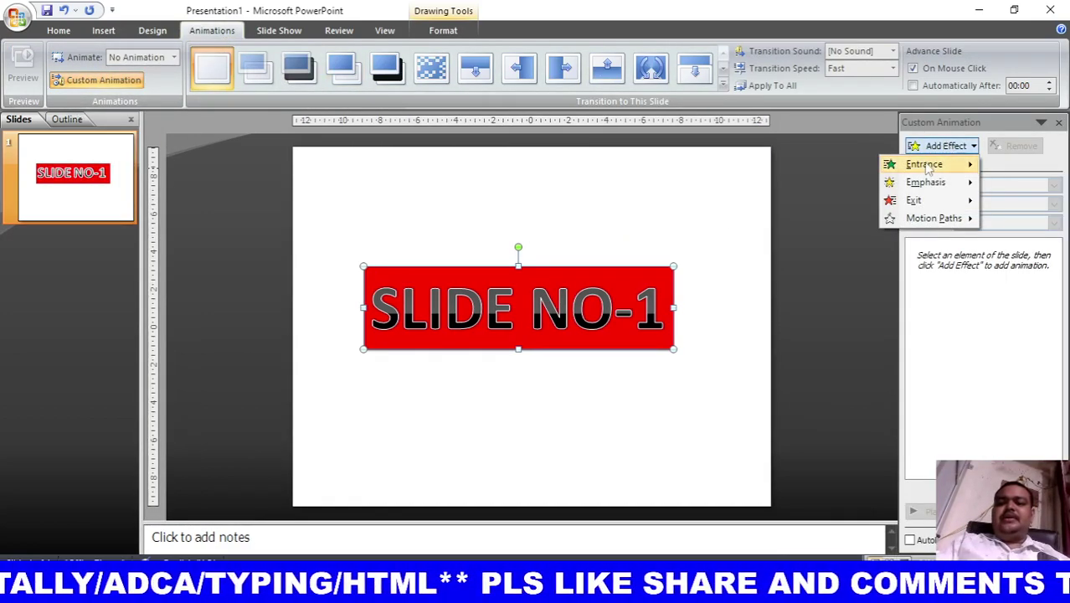
mouse_move(928, 170)
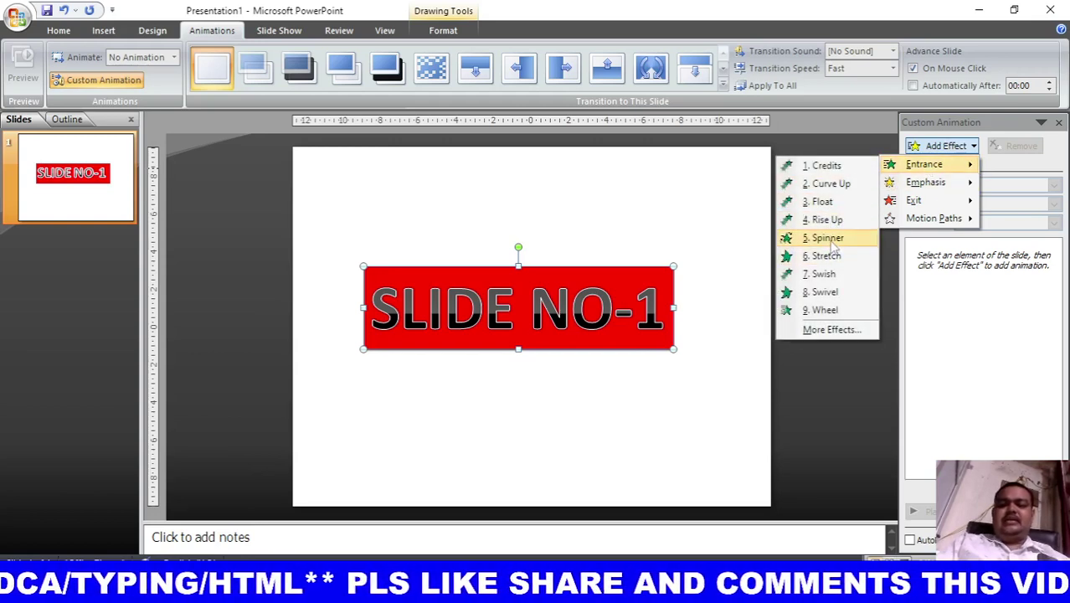
left_click(824, 274)
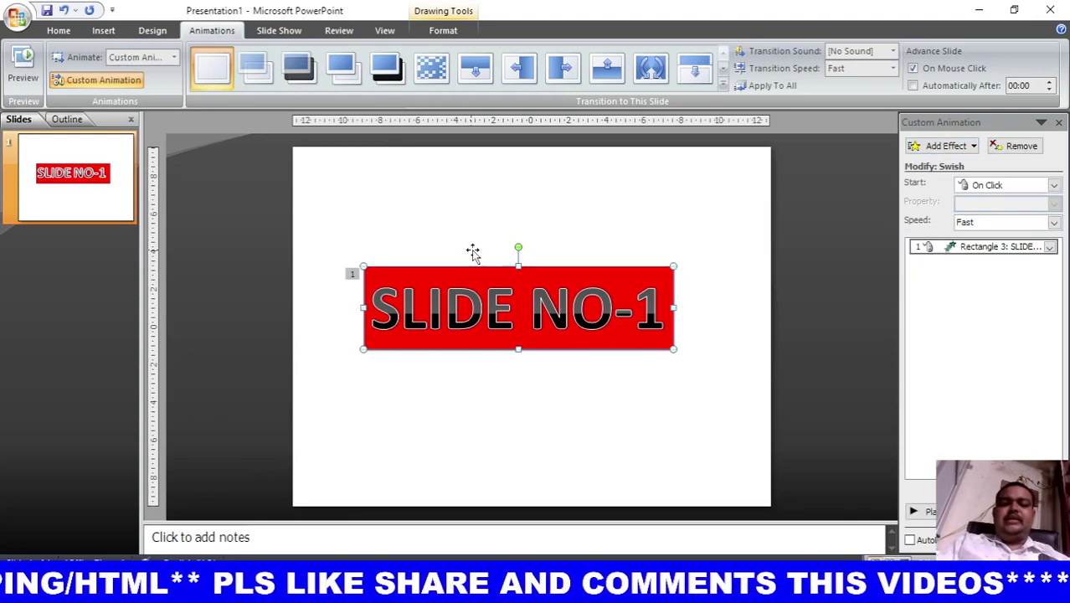
- Duplicate the finished slide nine times to make a deck of ten slides
left_click(120, 210)
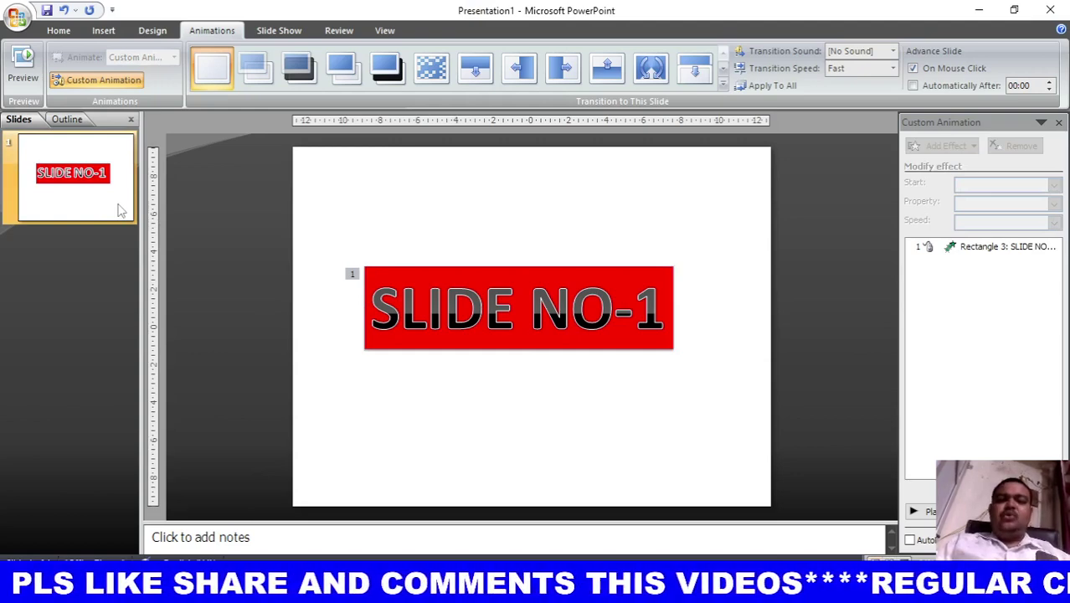
right_click(74, 209)
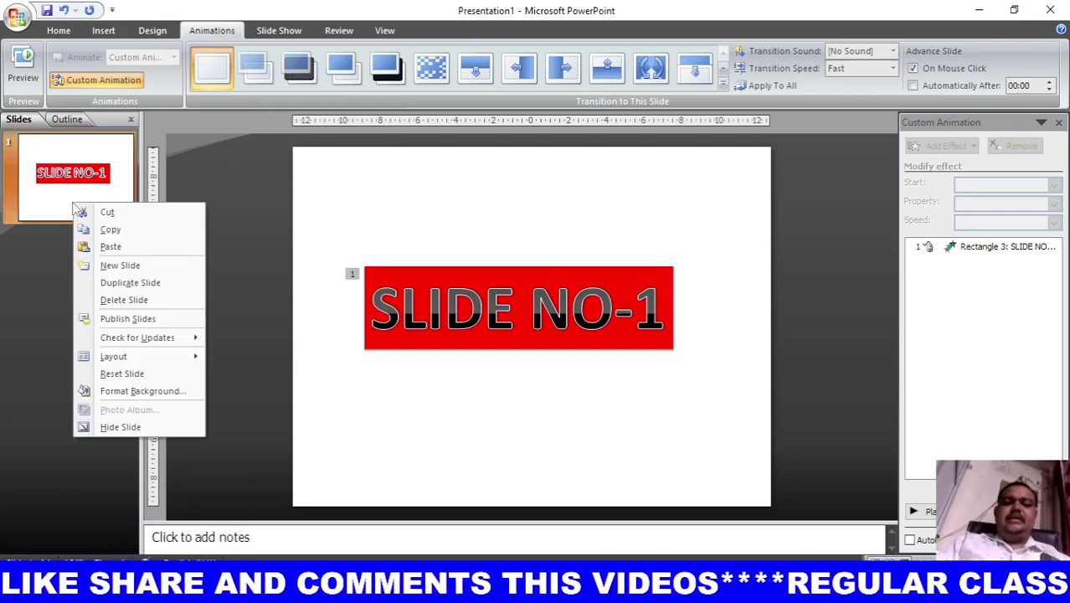
left_click(130, 283)
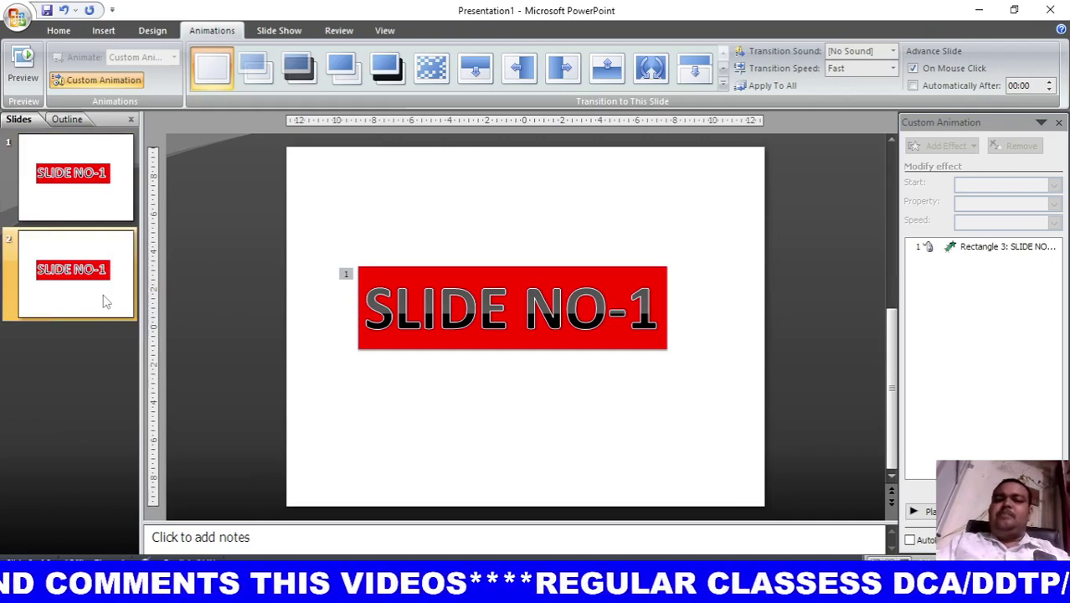
key("ctrl+d")
key("ctrl+d")
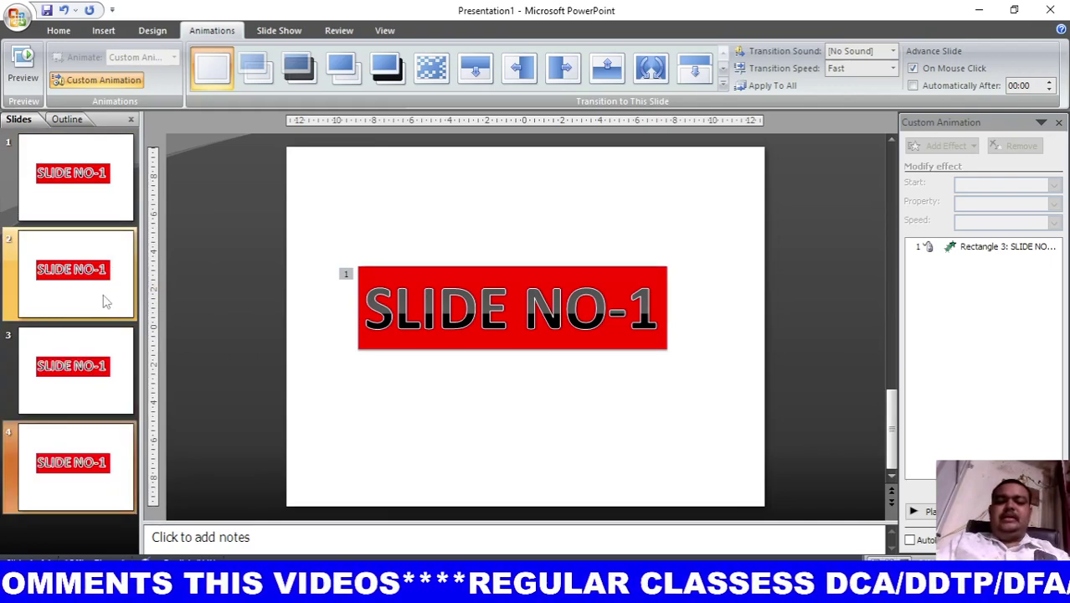
key("ctrl+d")
key("ctrl+d")
key("ctrl+d")
key("ctrl+d")
key("ctrl+d")
key("ctrl+d")
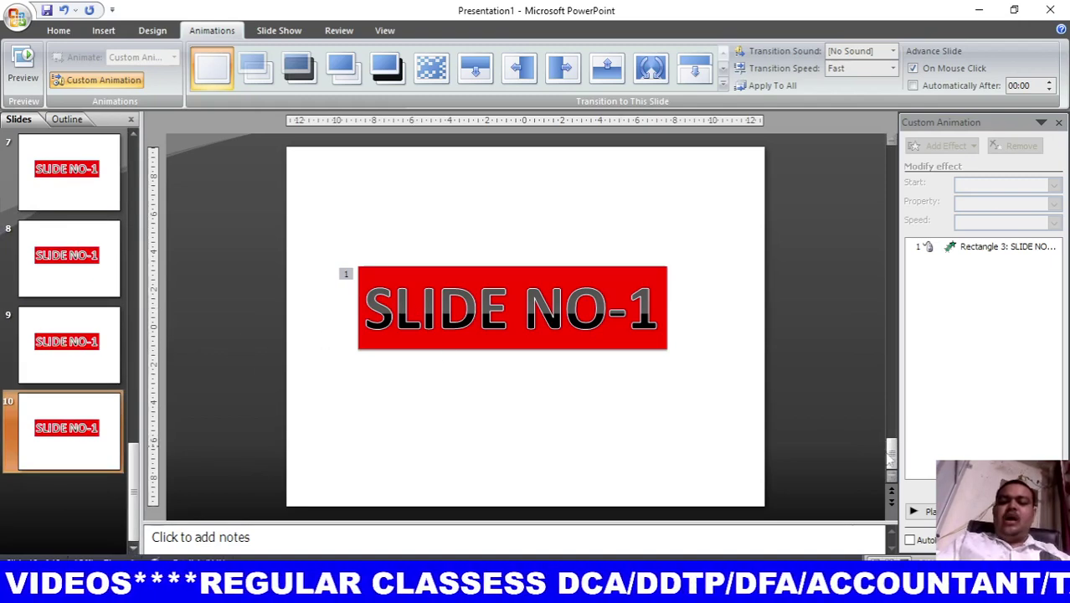
- Change the WordArt text on the second slide to "SLIDE NO-2"
left_click_drag(889, 458, 890, 159)
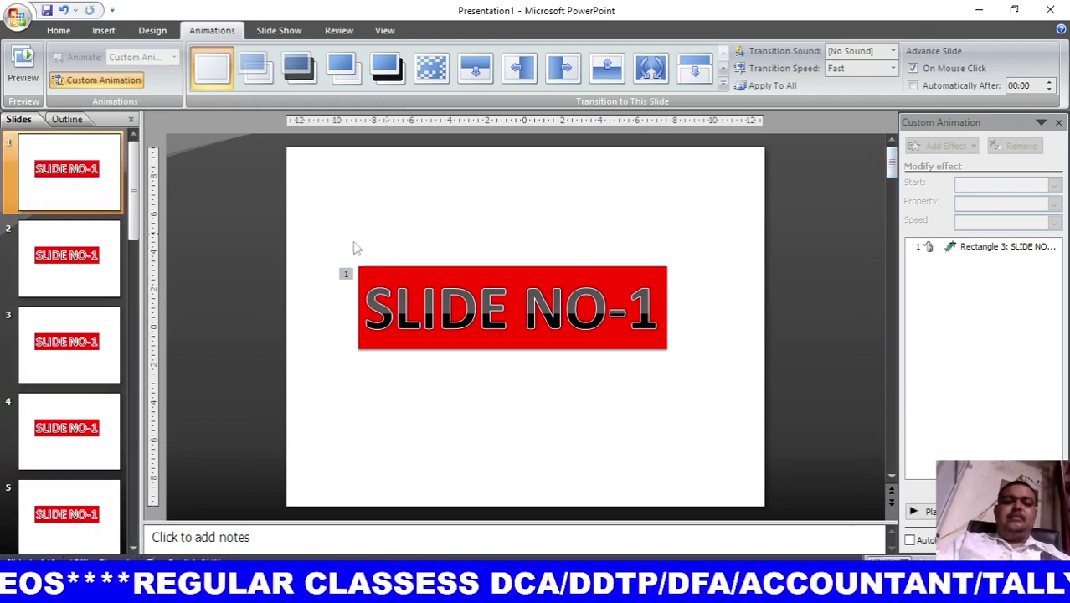
left_click(107, 285)
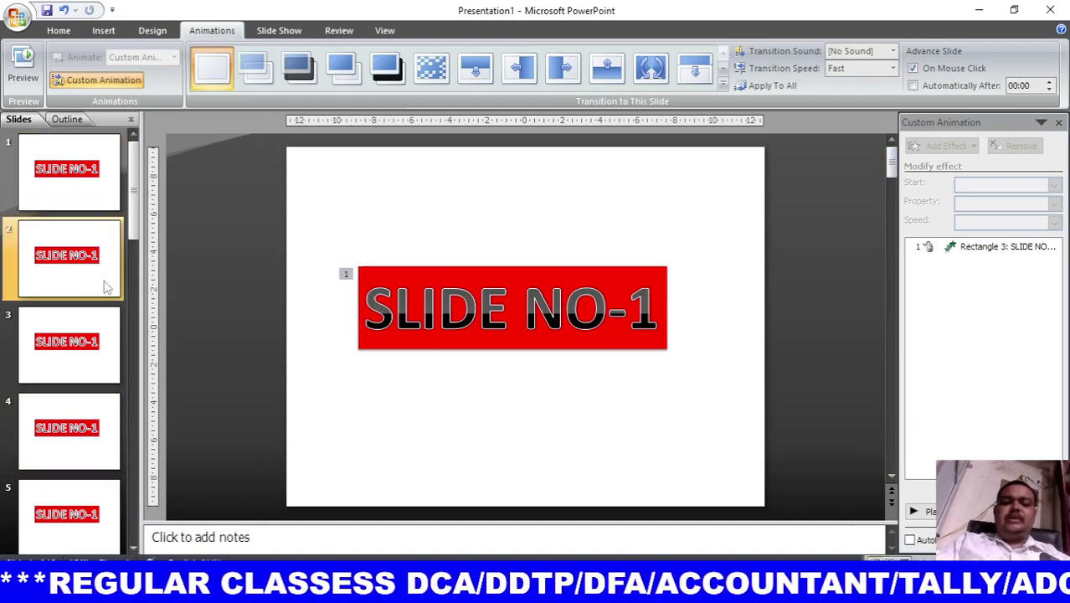
left_click(653, 308)
key("BackSpace")
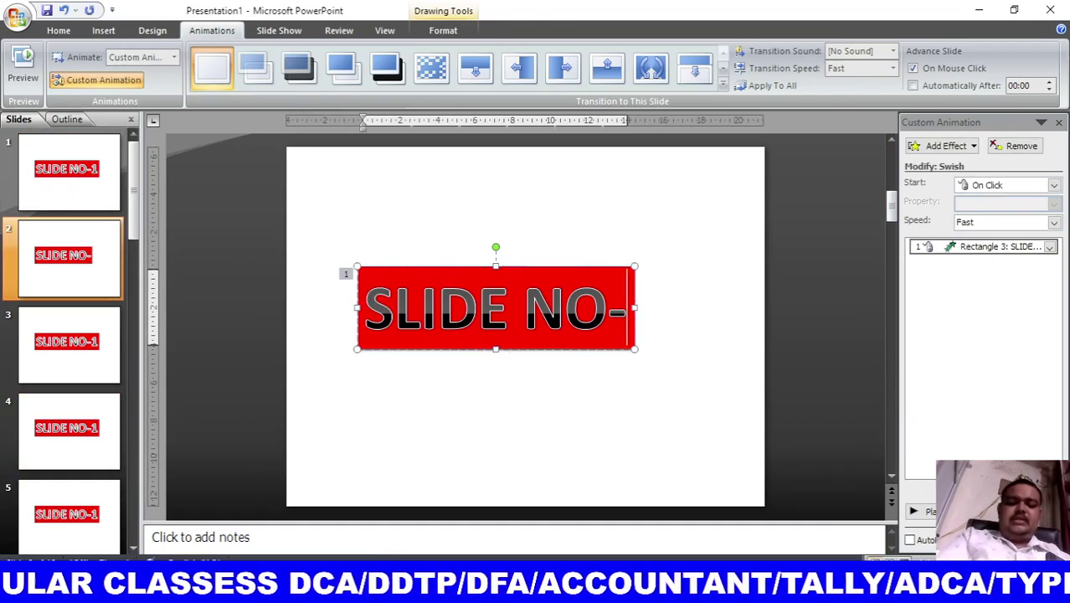
type("2")
- Apply the green WordArt style for all text in the shape to the SLIDE NO-2 text
left_click(442, 30)
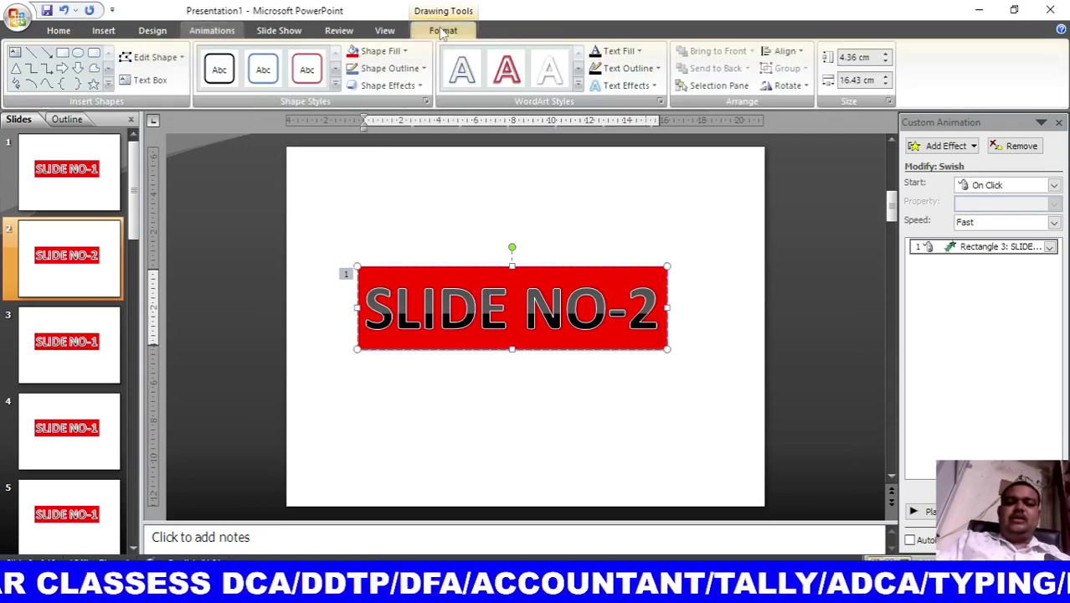
left_click(578, 87)
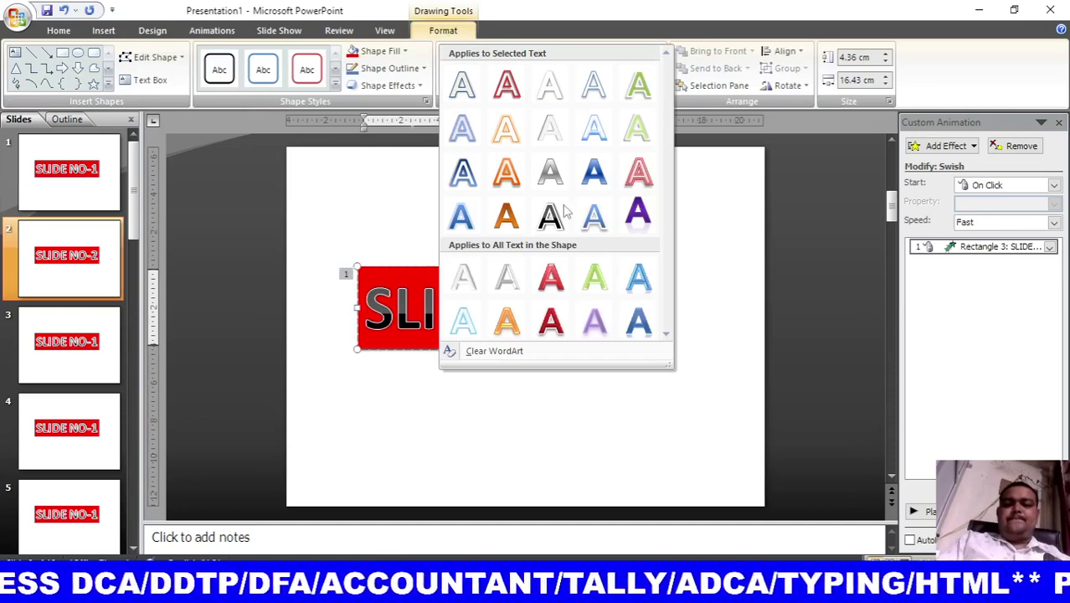
left_click(593, 278)
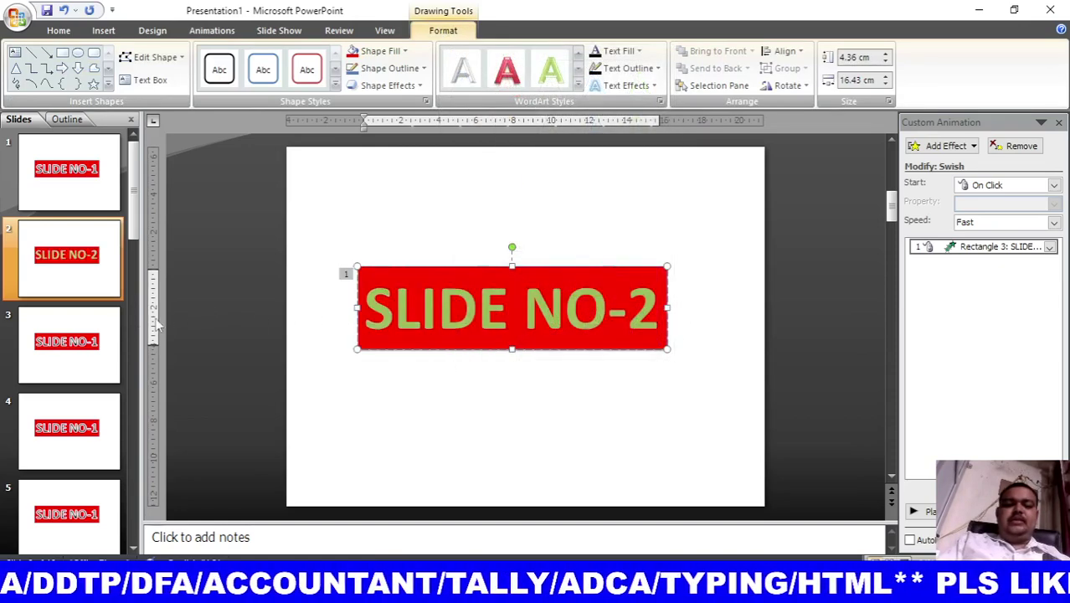
- Change the WordArt text on the third slide to "SLIDE NO-3"
left_click(88, 337)
left_click(651, 305)
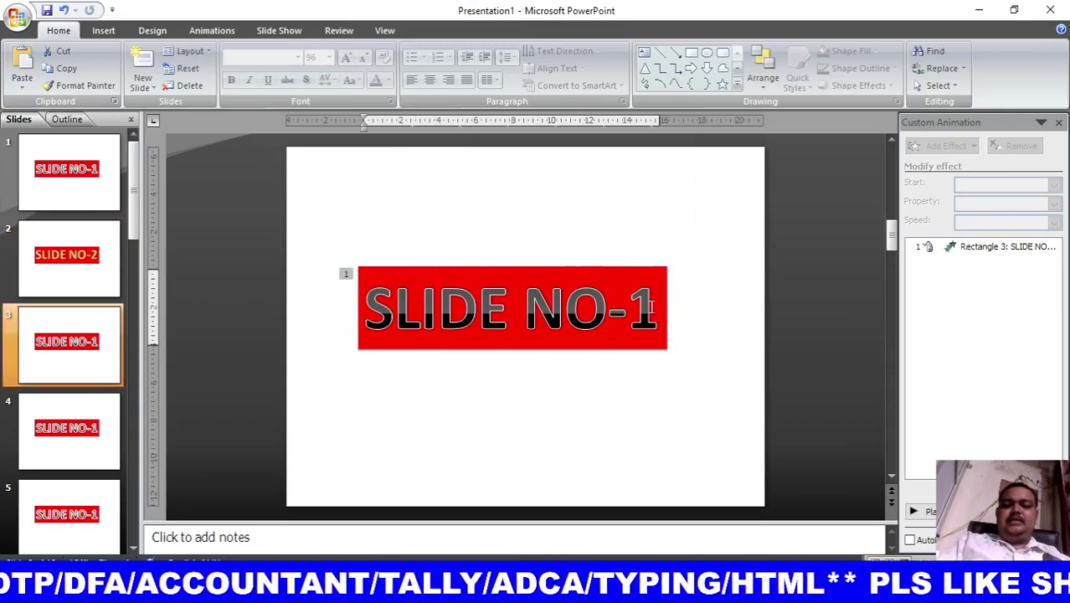
key("BackSpace")
type("3")
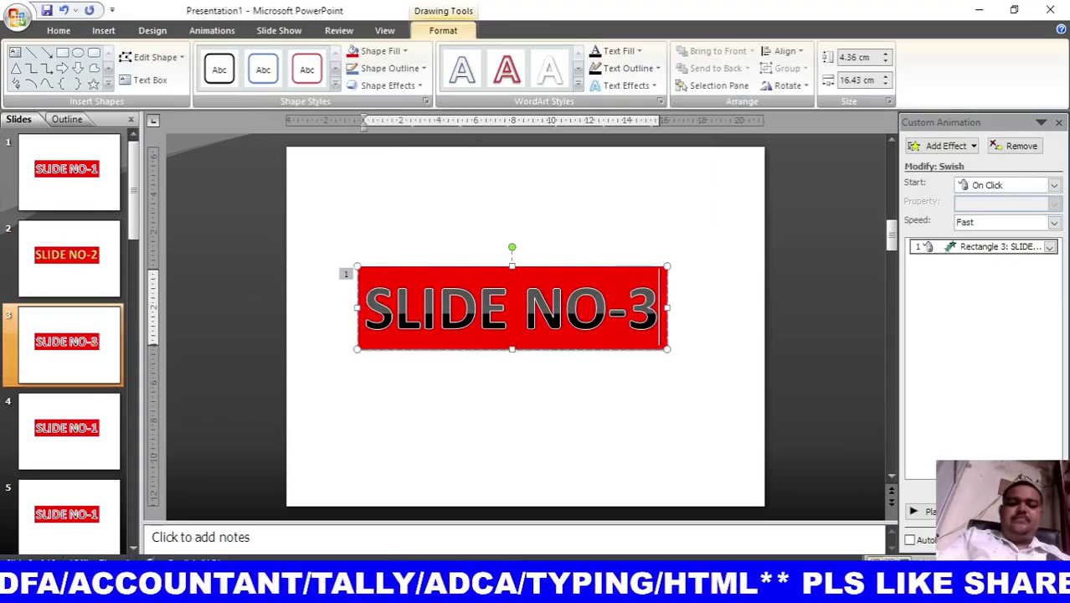
- Fill the entire SLIDE NO-3 text with the standard yellow colour
left_click(633, 51)
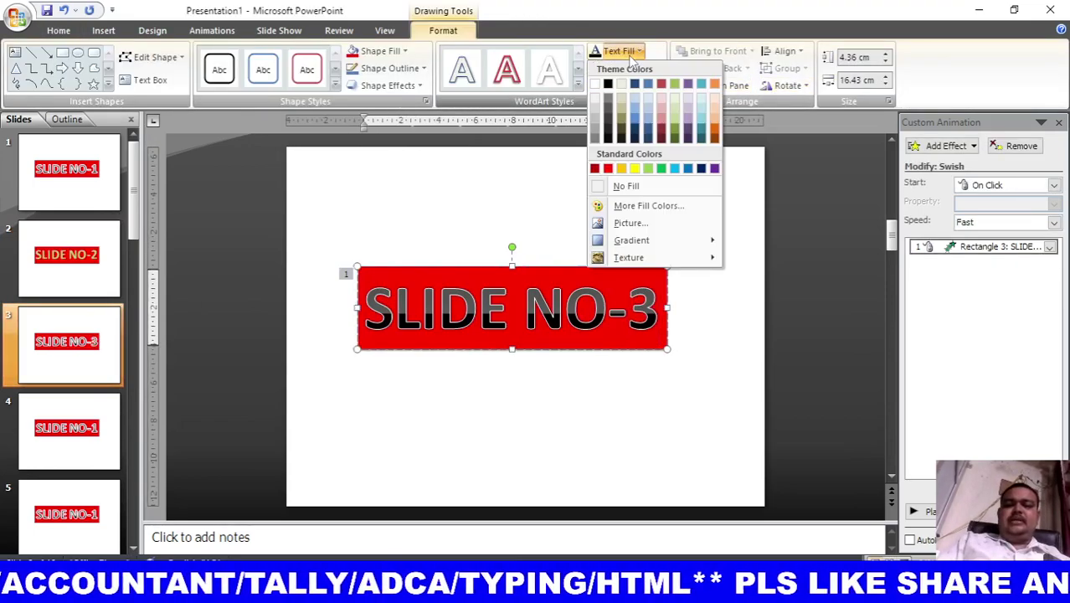
left_click(634, 168)
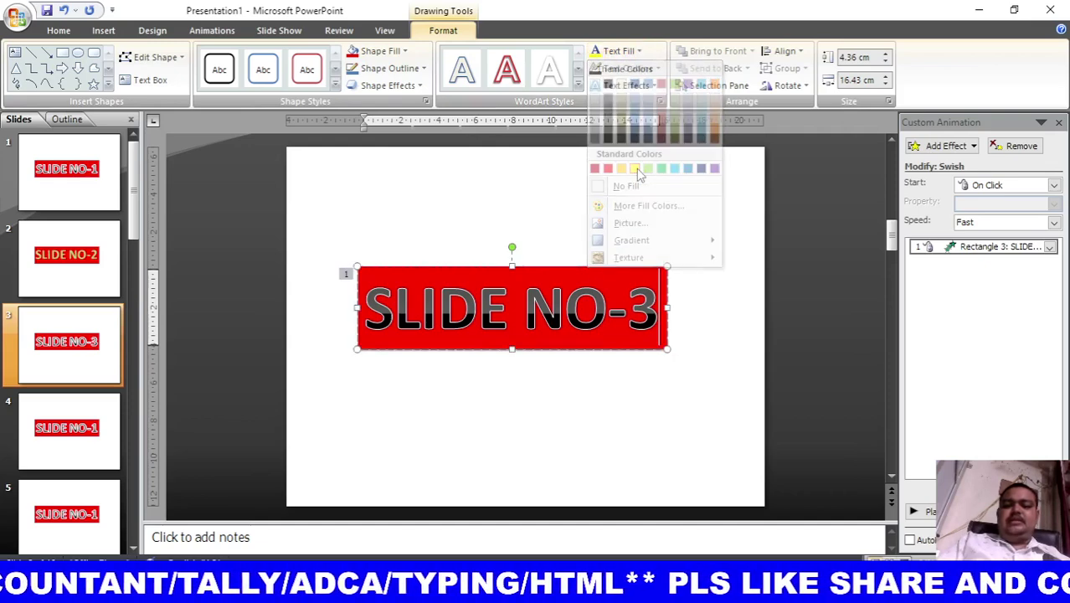
left_click(552, 270)
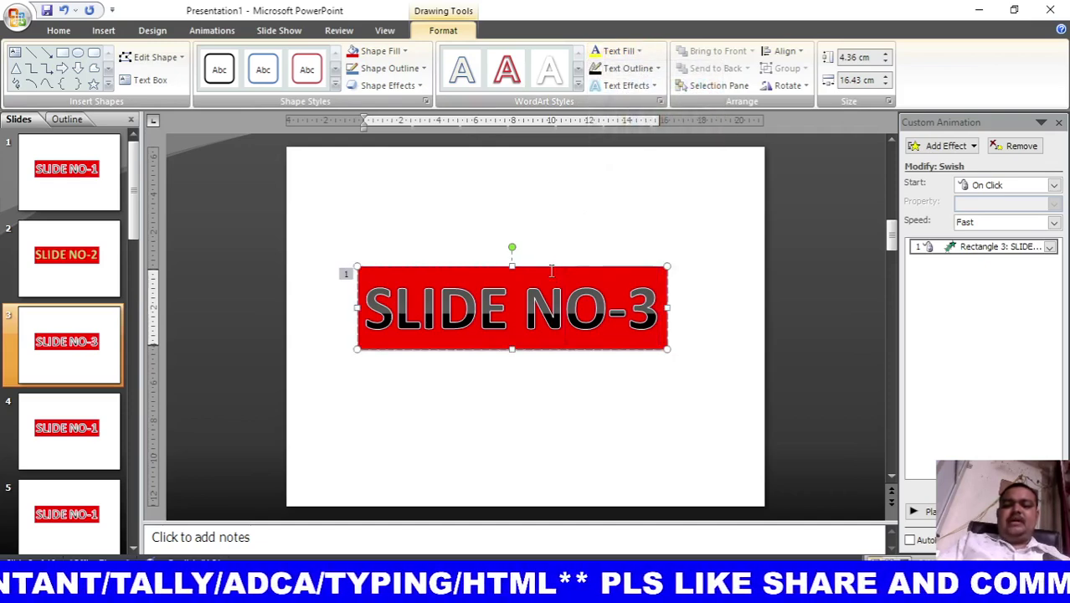
key("ctrl+a")
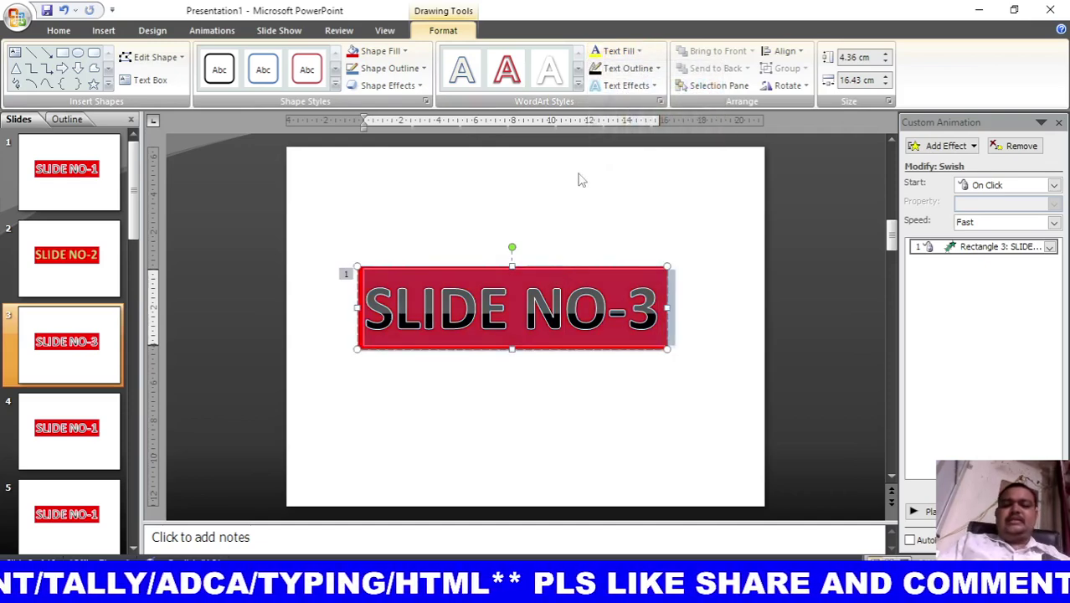
left_click(597, 53)
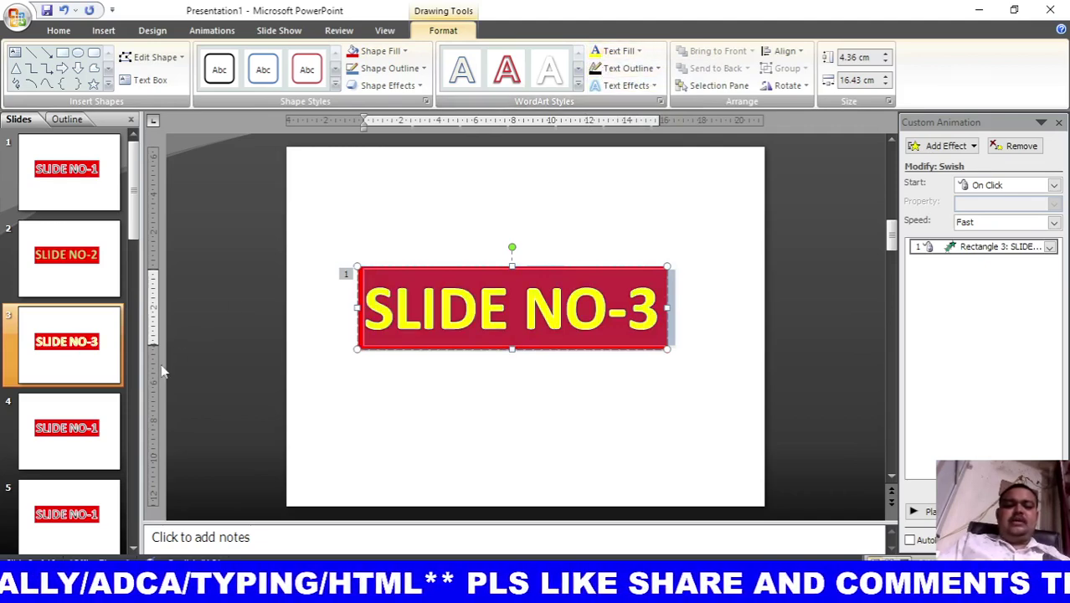
- Change the WordArt text on the fourth slide to "SLIDE NO-4"
left_click(71, 431)
left_click(662, 323)
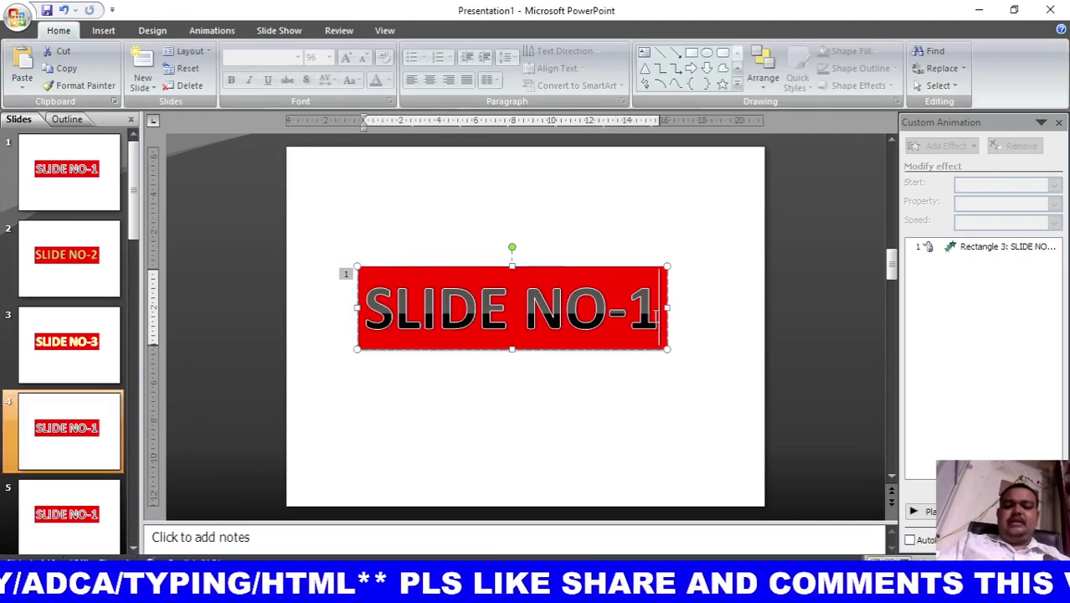
key("BackSpace")
type("4")
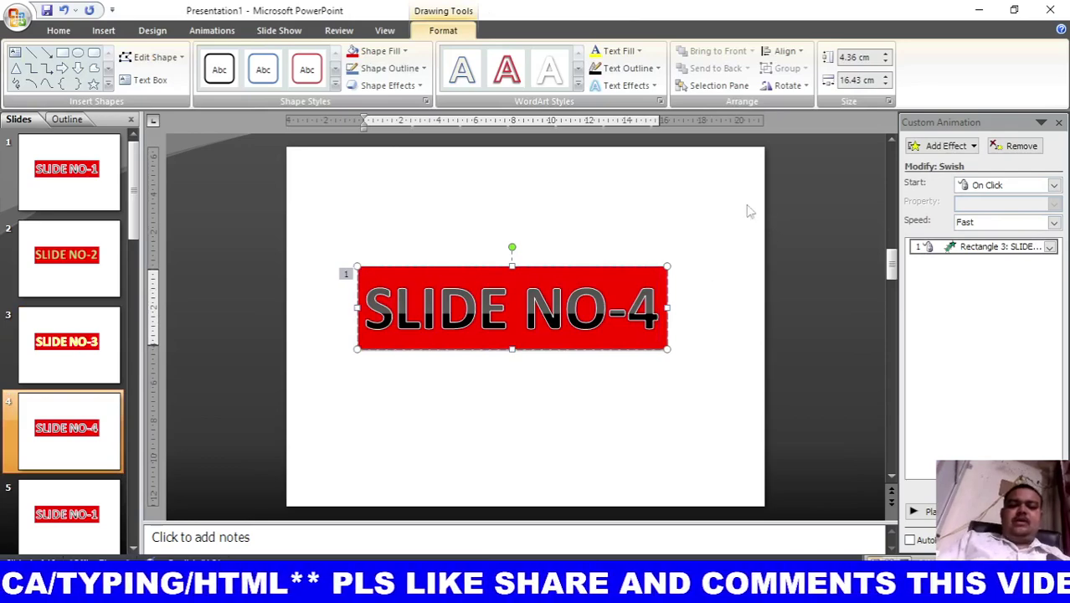
- Apply the purple WordArt style with a reflection to the whole SLIDE NO-4 text
left_click(578, 85)
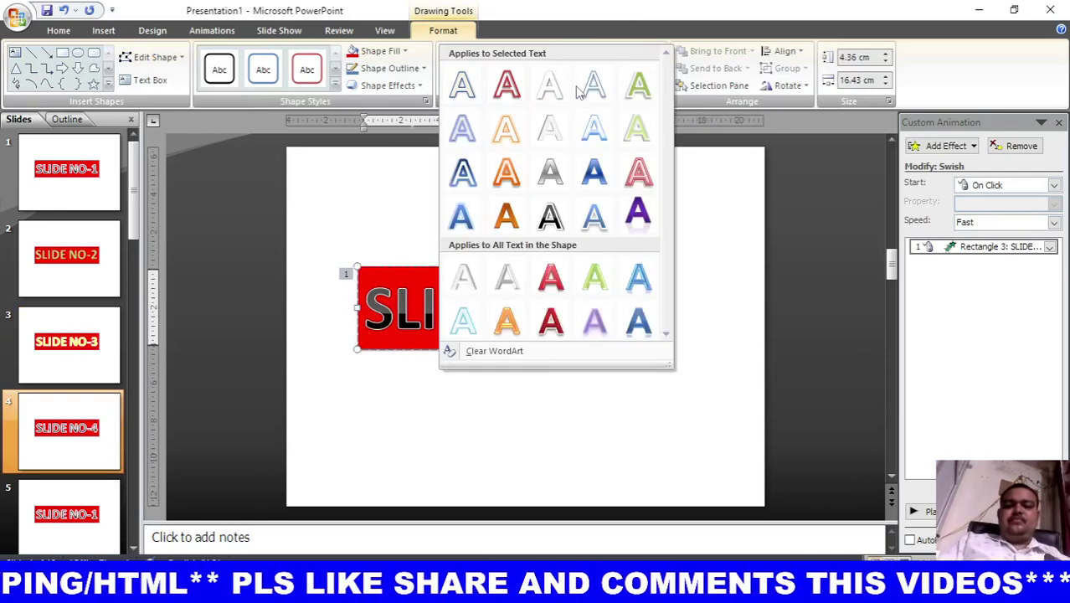
left_click(638, 216)
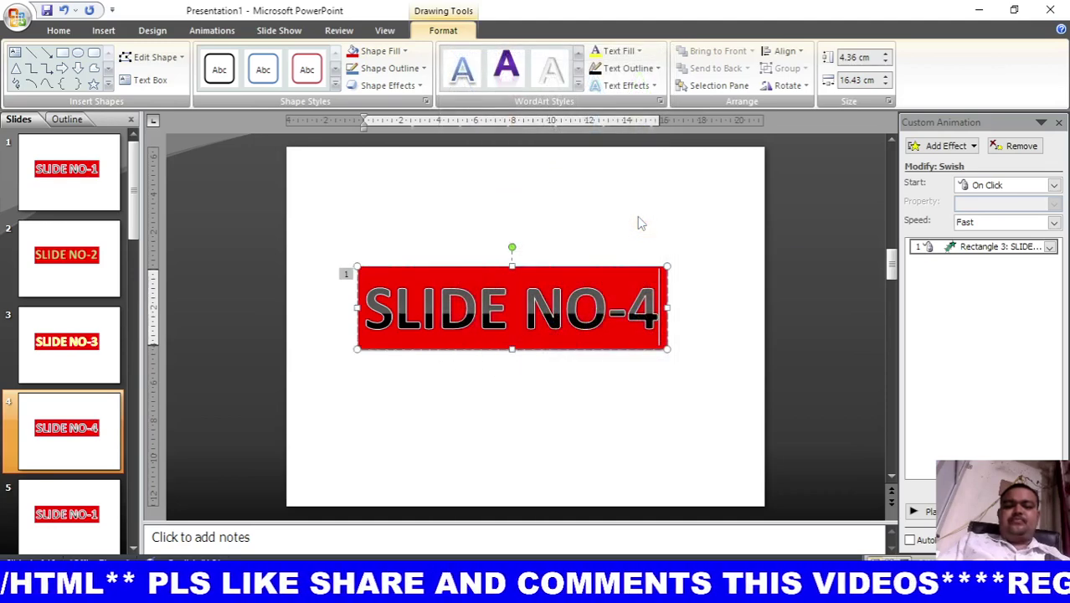
left_click(492, 268)
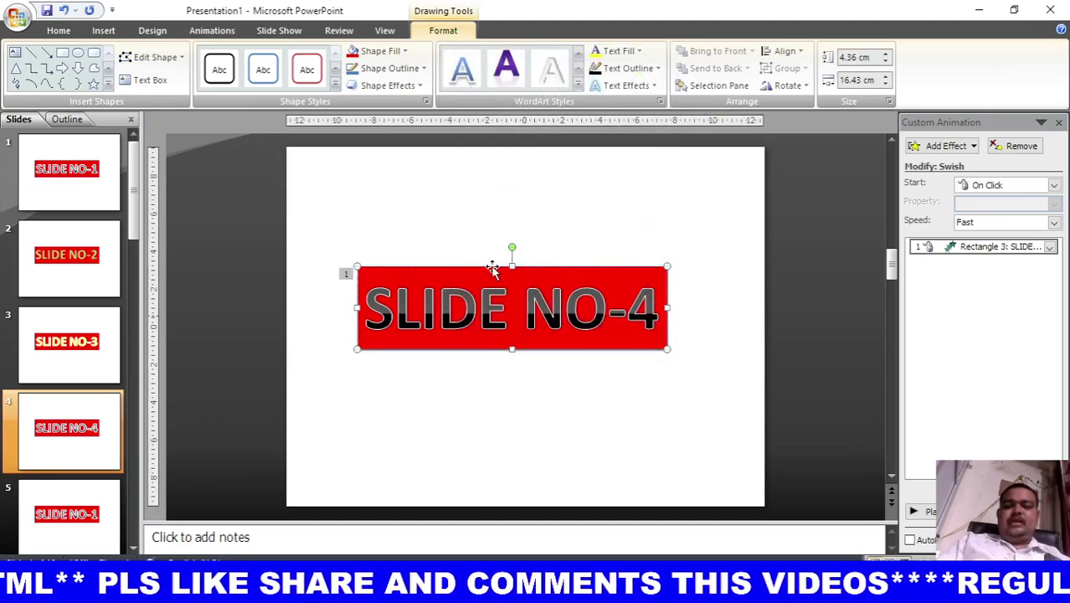
left_click(505, 66)
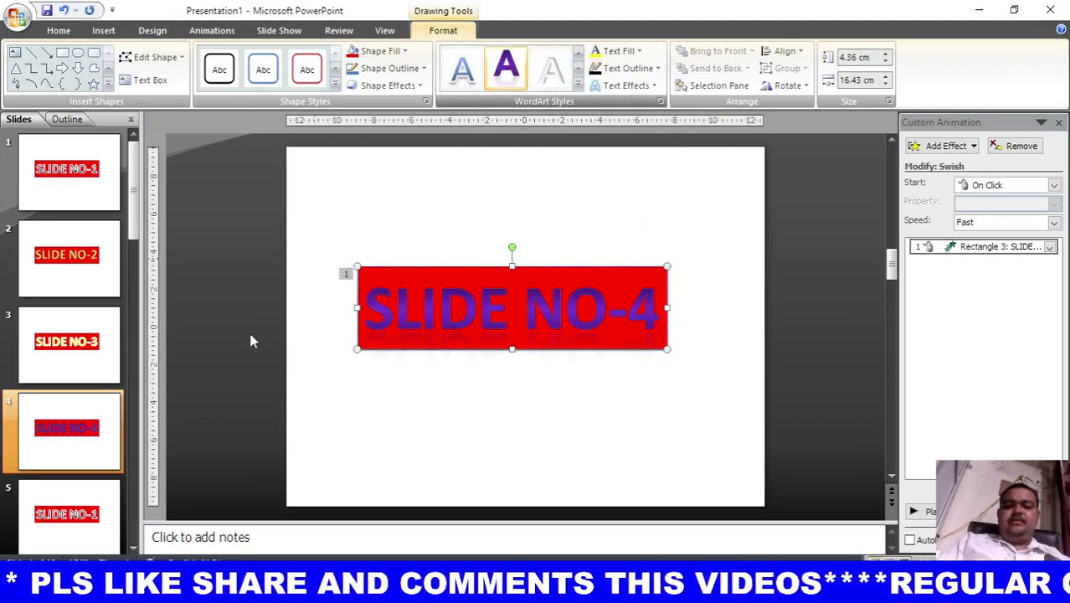
- Change the WordArt text on the fifth slide to "SLIDE NO-5"
left_click(83, 503)
left_click(656, 302)
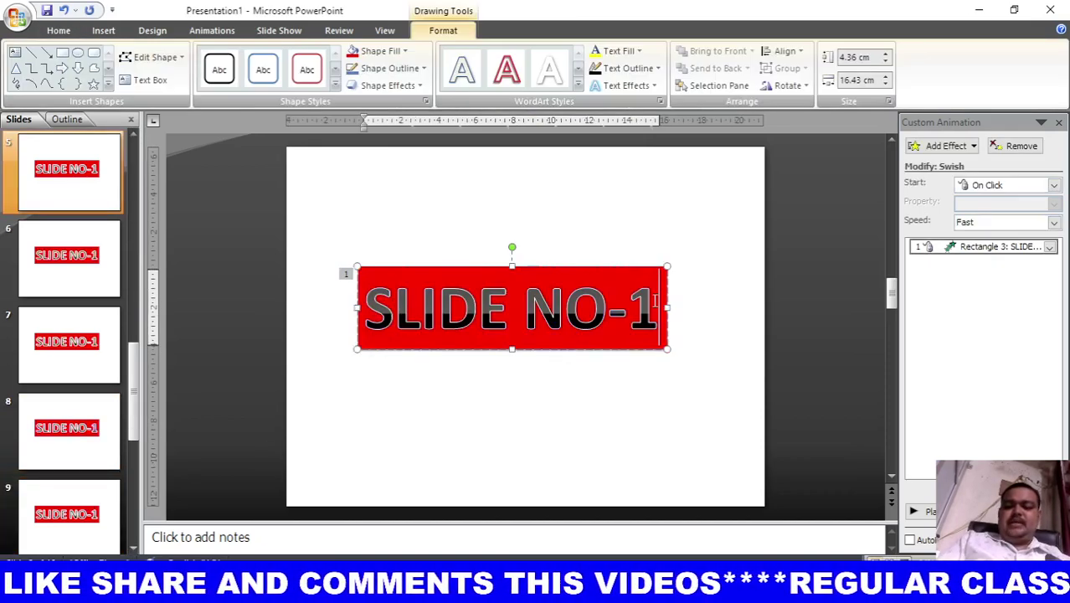
key("BackSpace")
type("5")
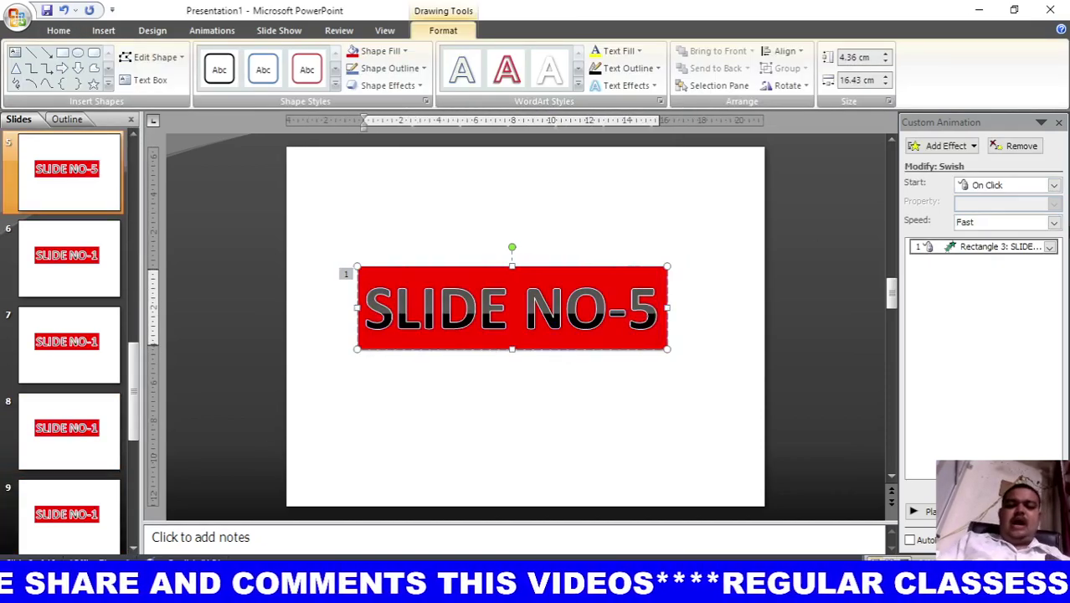
- Fill the SLIDE NO-5 text with the standard light blue colour
left_click(592, 264)
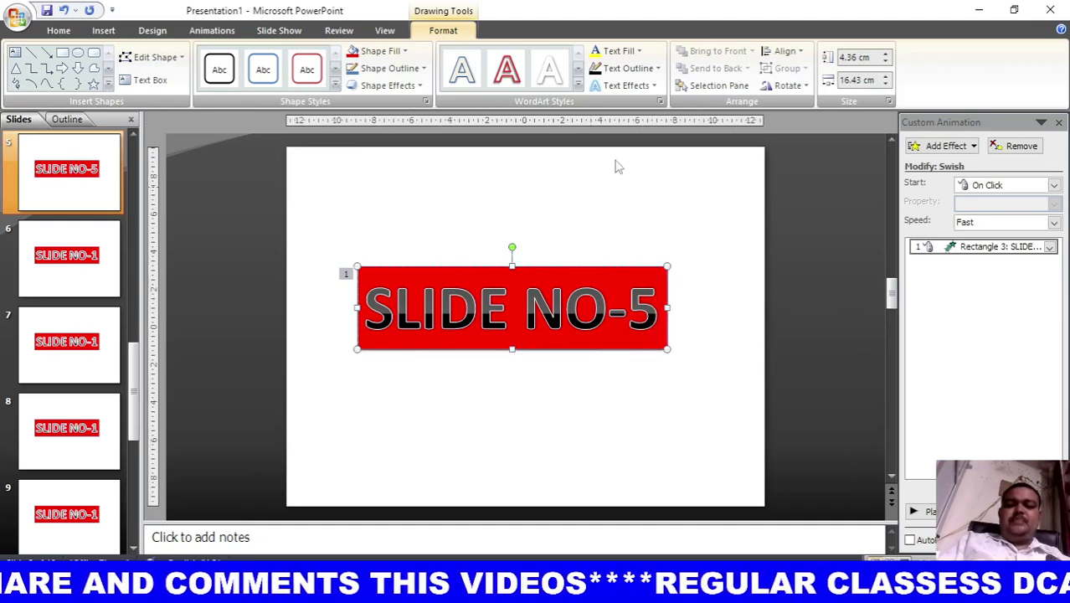
left_click(638, 51)
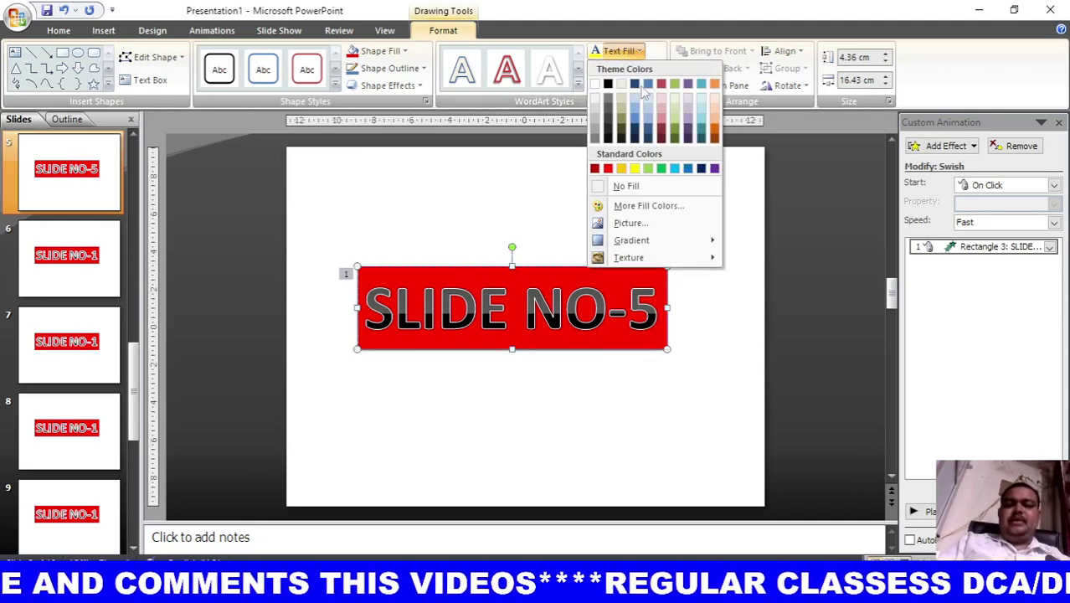
left_click(674, 170)
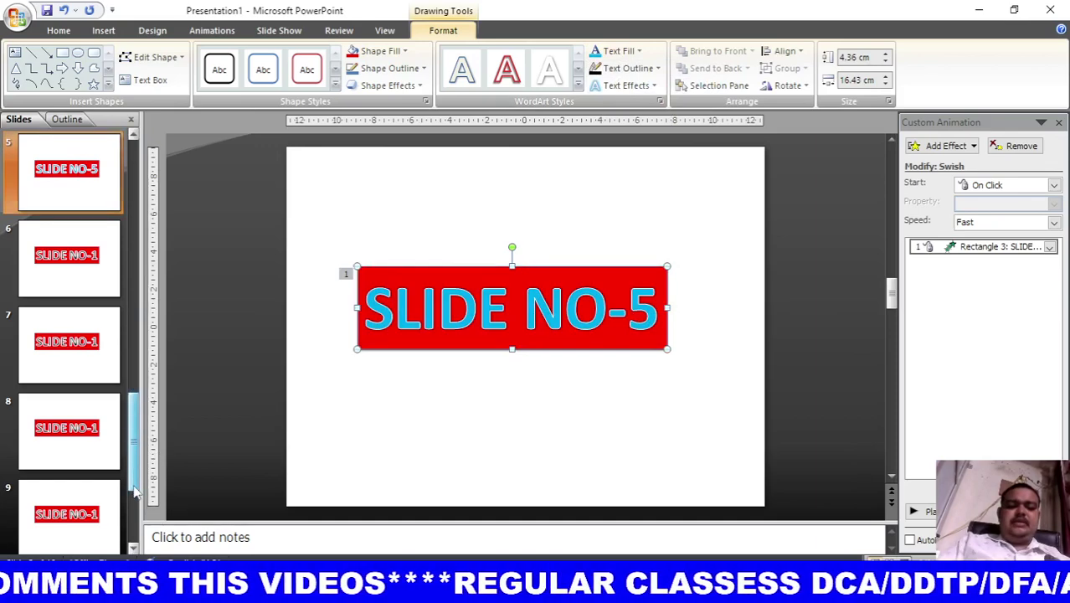
- Change the WordArt text on the sixth slide to "SLIDE NO-6"
scroll(93, 251, "down", 1)
left_click(92, 251)
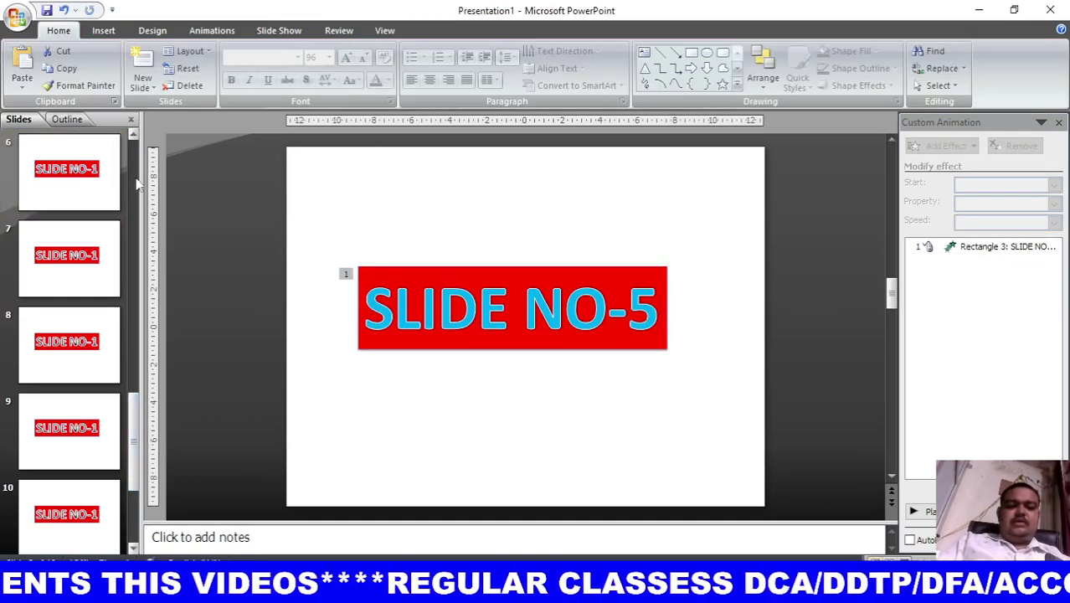
left_click(133, 135)
left_click(94, 283)
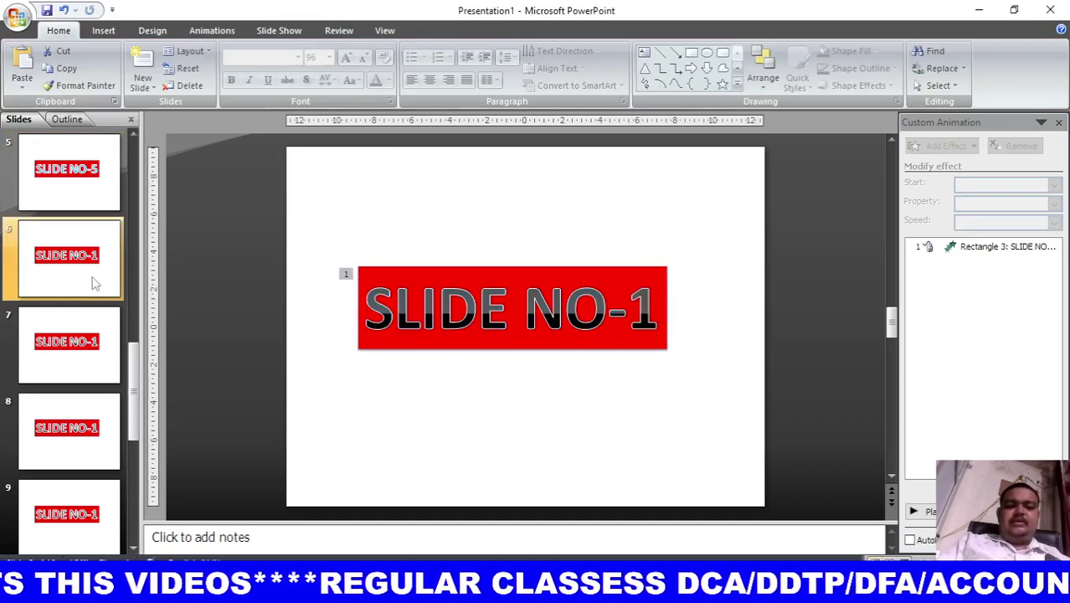
left_click(657, 308)
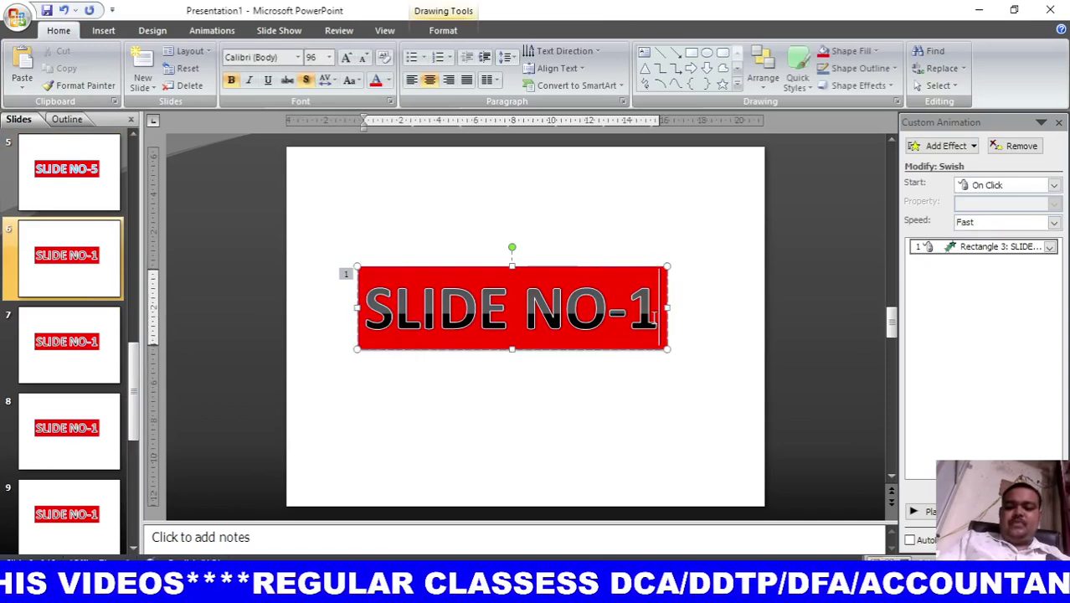
key("BackSpace")
type("6")
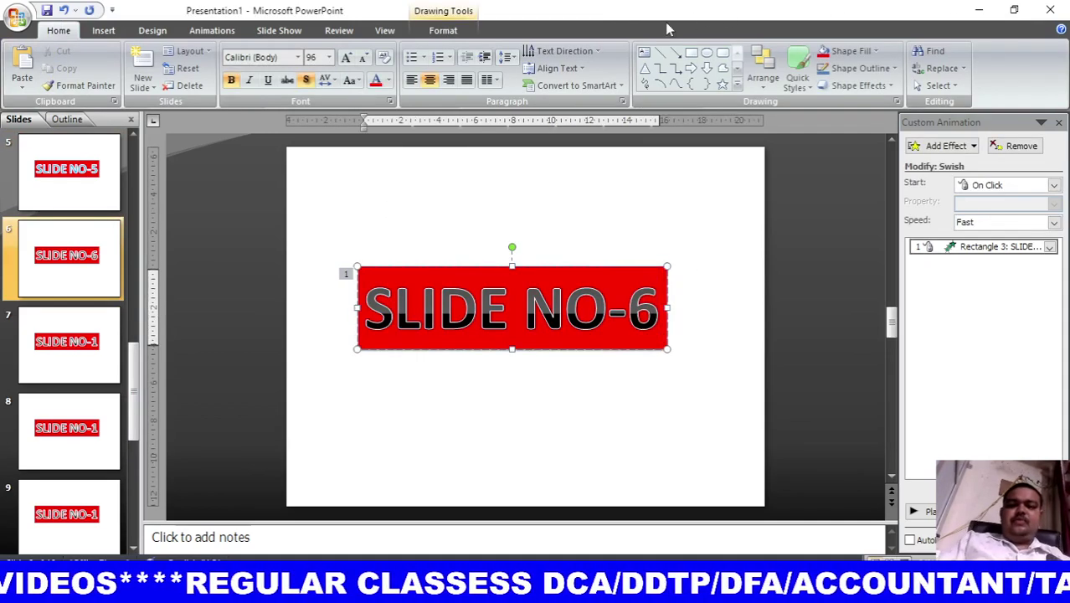
- Fill the SLIDE NO-6 text with a medium blue shade from the theme colours
left_click(549, 265)
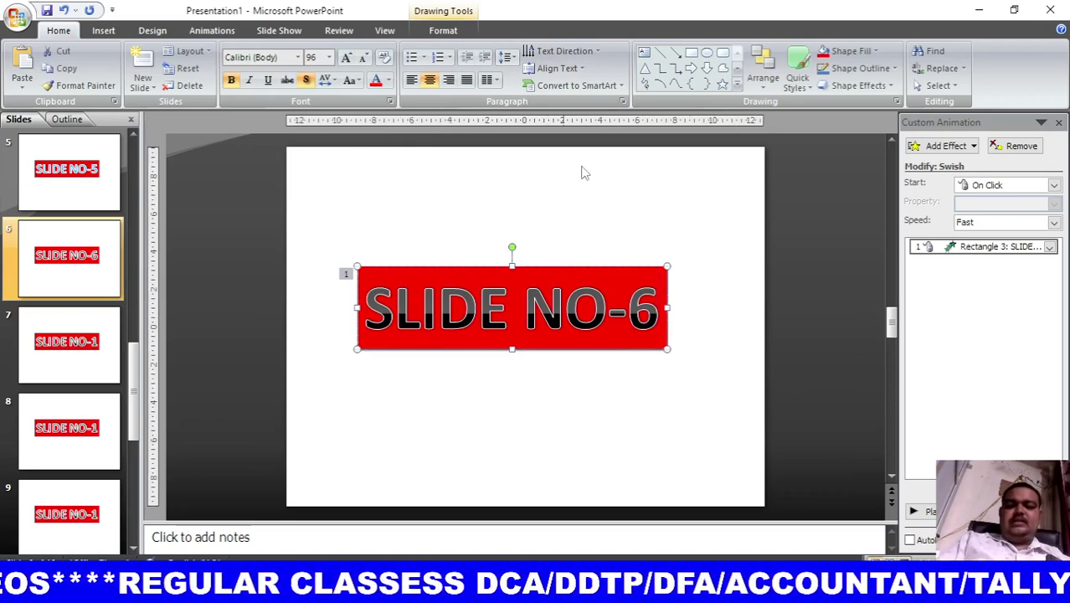
left_click(443, 30)
left_click(637, 52)
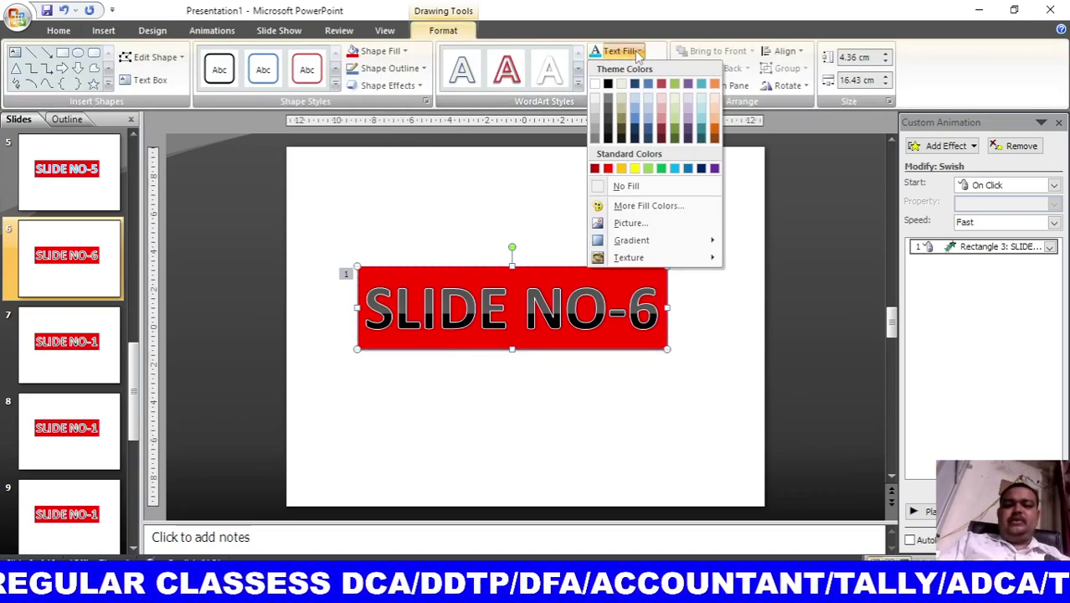
left_click(636, 124)
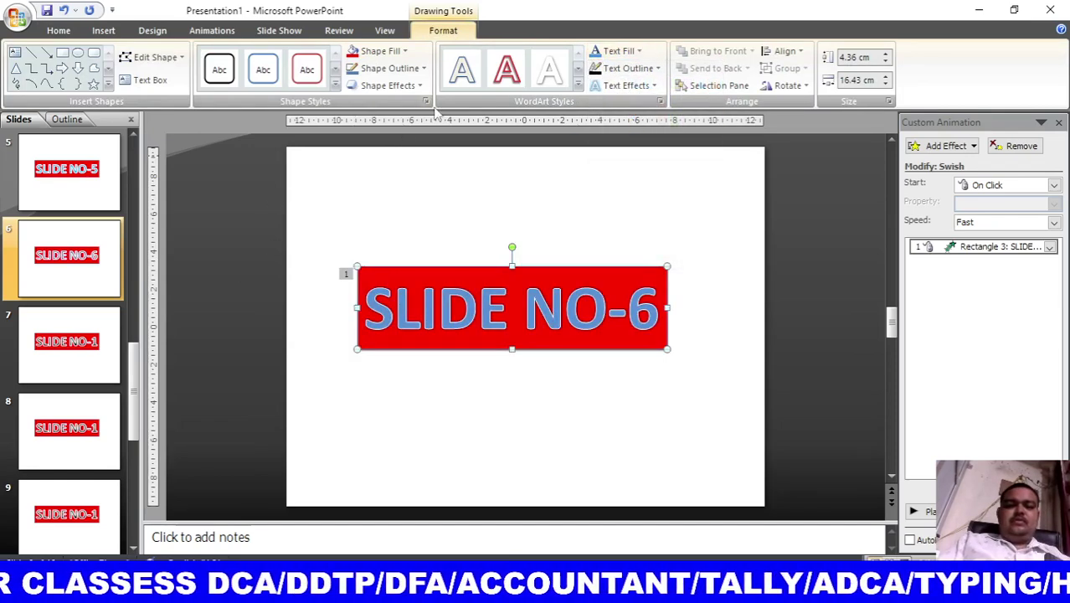
- Change the WordArt text on the seventh slide to "SLIDE NO-7"
left_click(84, 352)
left_click(651, 302)
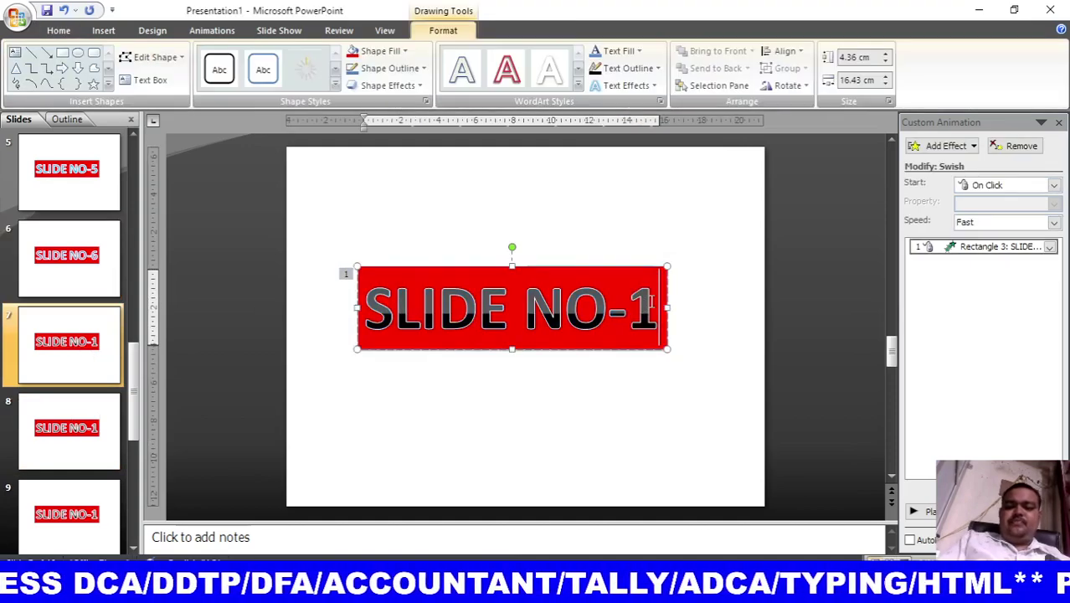
key("BackSpace")
type("3")
key("BackSpace")
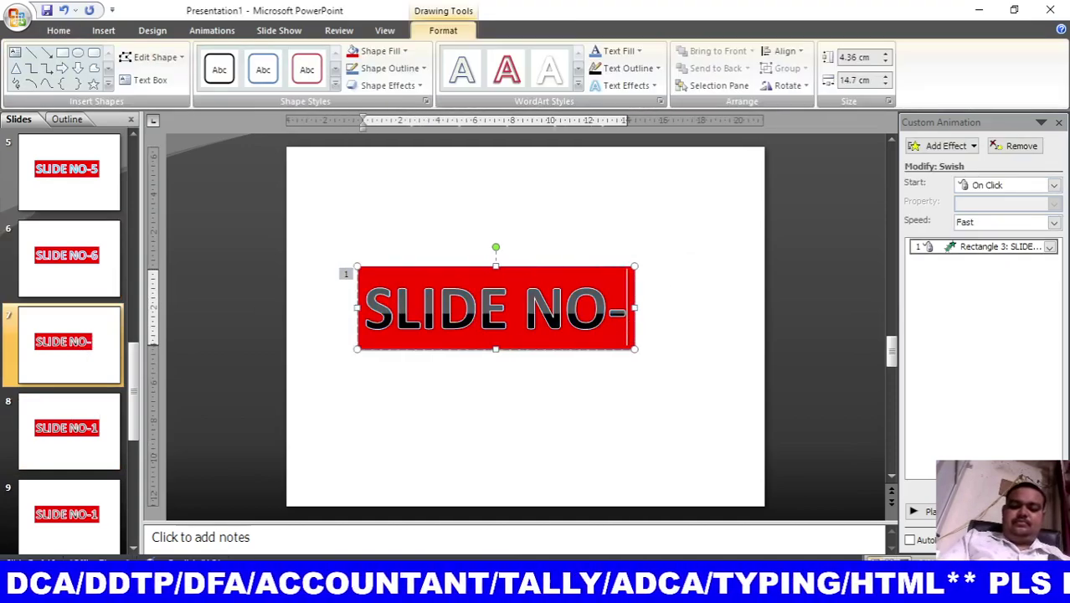
type("7")
- Apply the orange WordArt style for all text in the shape to the SLIDE NO-7 text
key("ctrl+a")
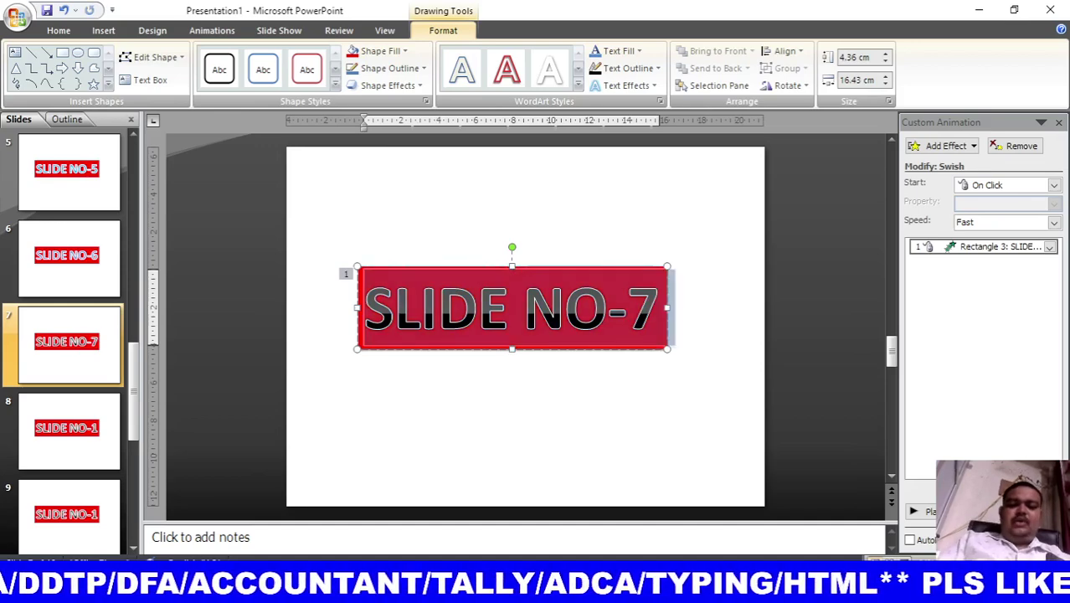
left_click(577, 85)
left_click(506, 320)
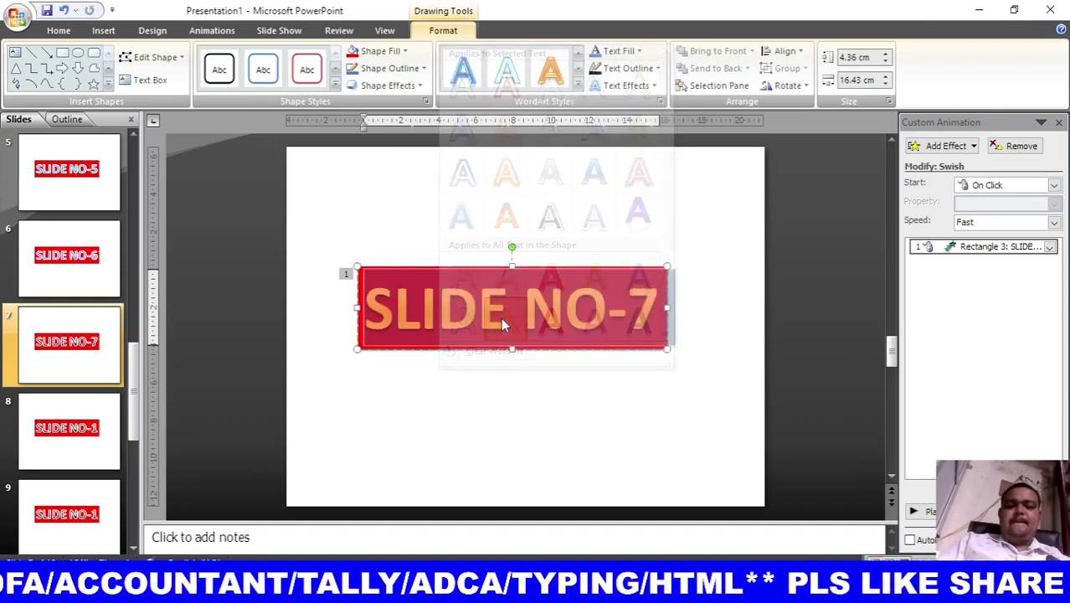
- Change the WordArt text on the eighth slide to "SLIDE NO-8" and select all of it
left_click(87, 456)
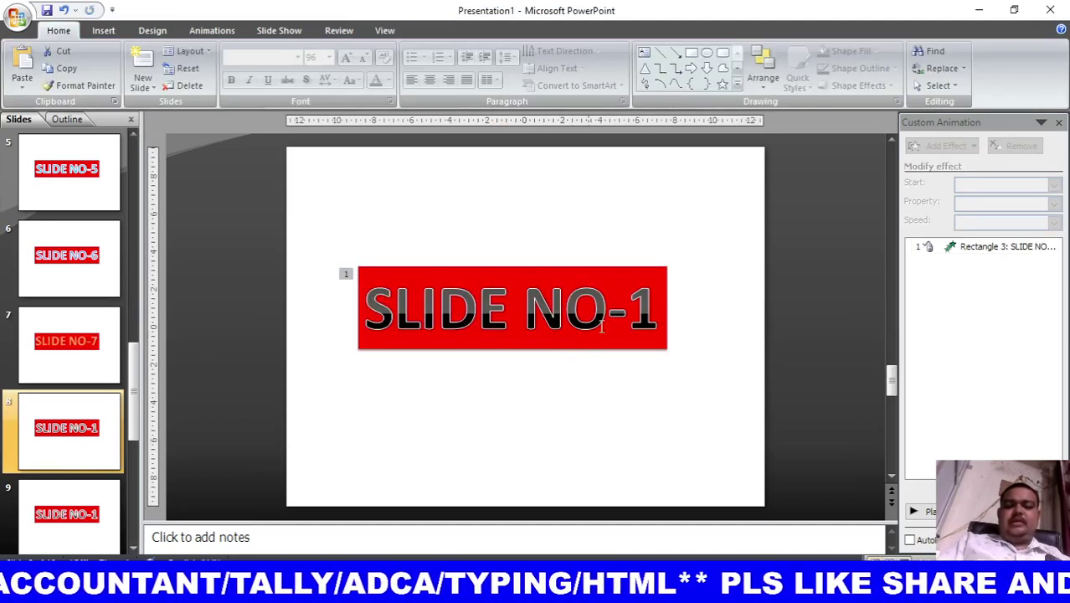
left_click(650, 307)
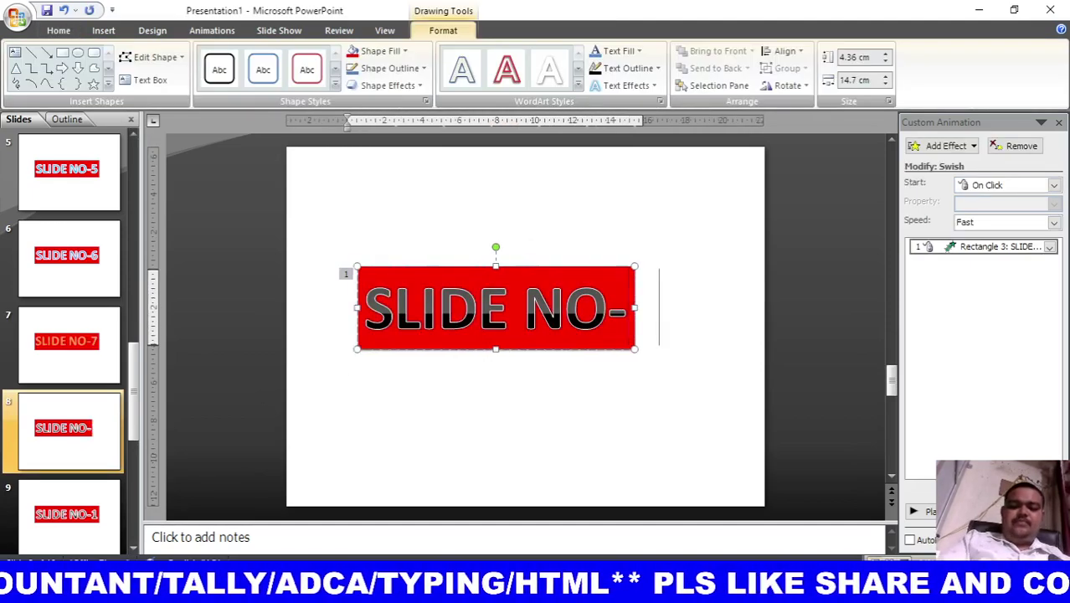
type("8")
key("ctrl+a")
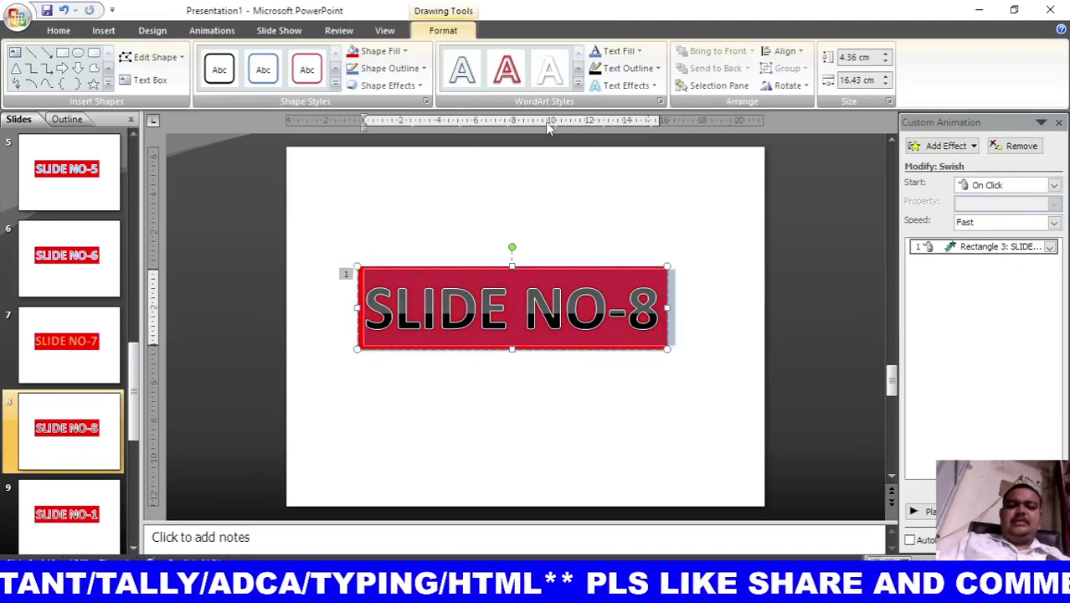
- Apply the light blue gradient WordArt style with reflection, from the styles for all text in the shape, to the SLIDE NO-8 text
left_click(578, 85)
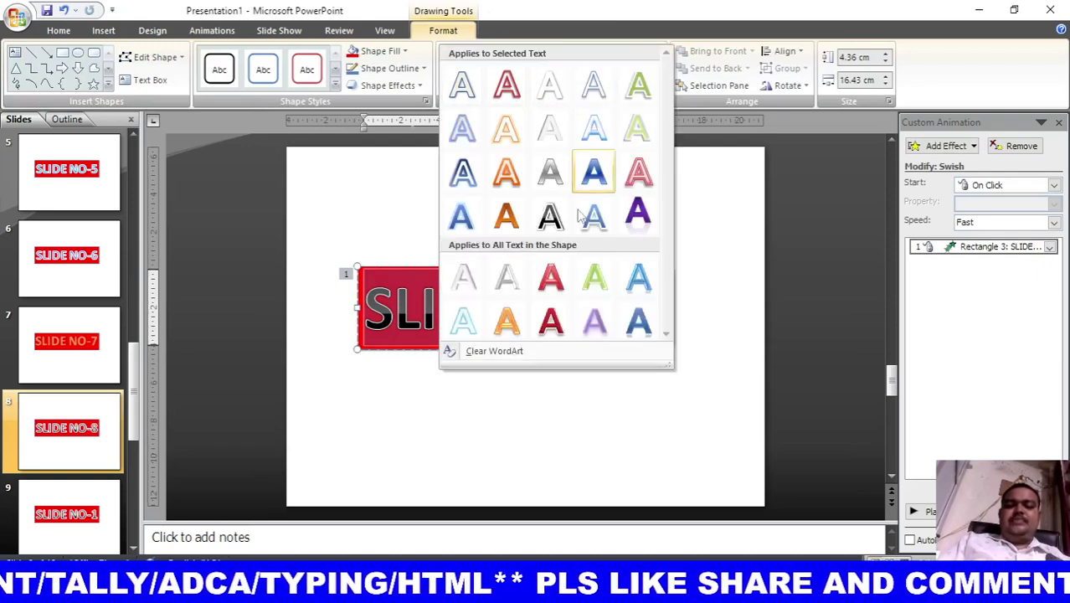
left_click(638, 285)
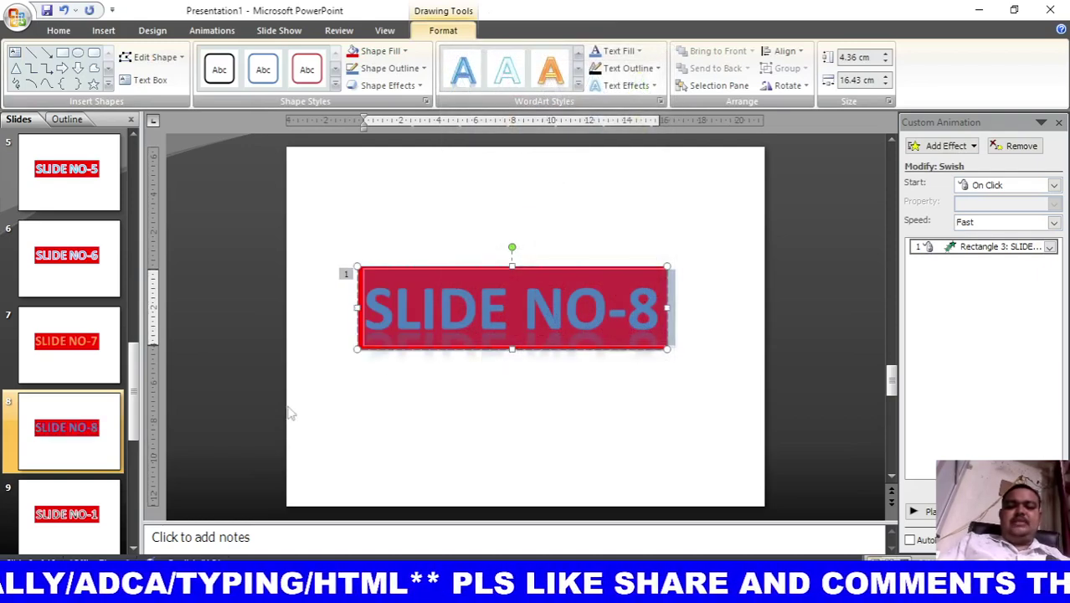
- Change the WordArt text on the ninth slide to "SLIDE NO-9"
left_click(74, 507)
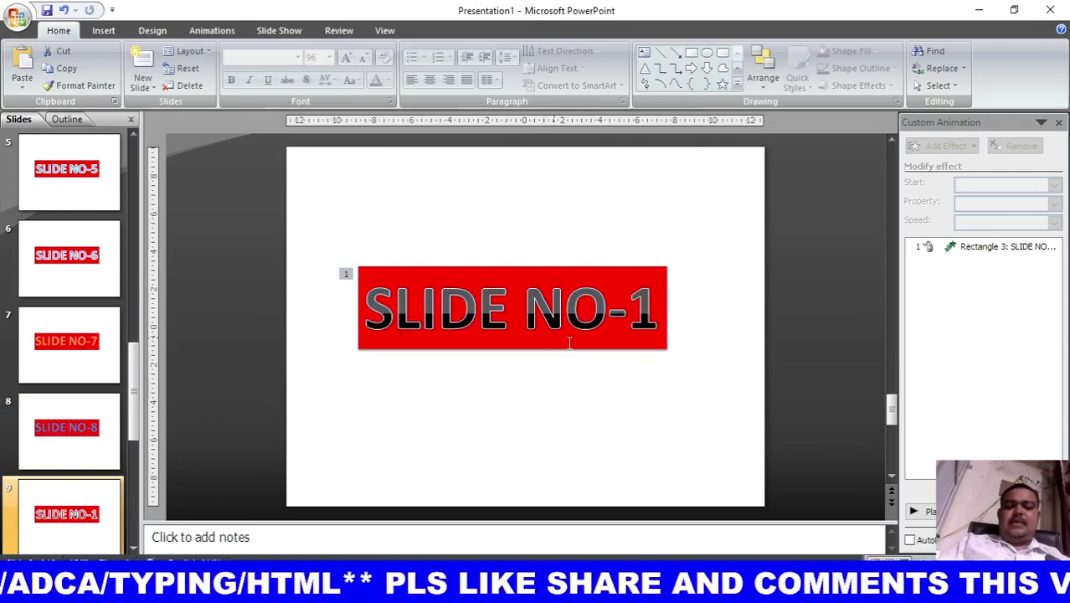
left_click(656, 304)
key("BackSpace")
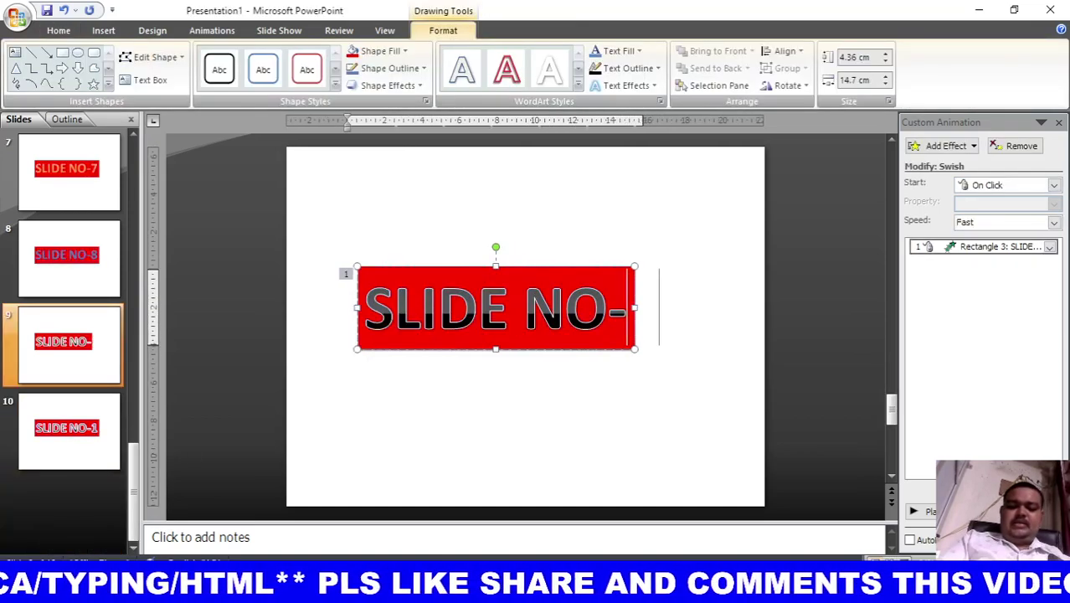
type("9")
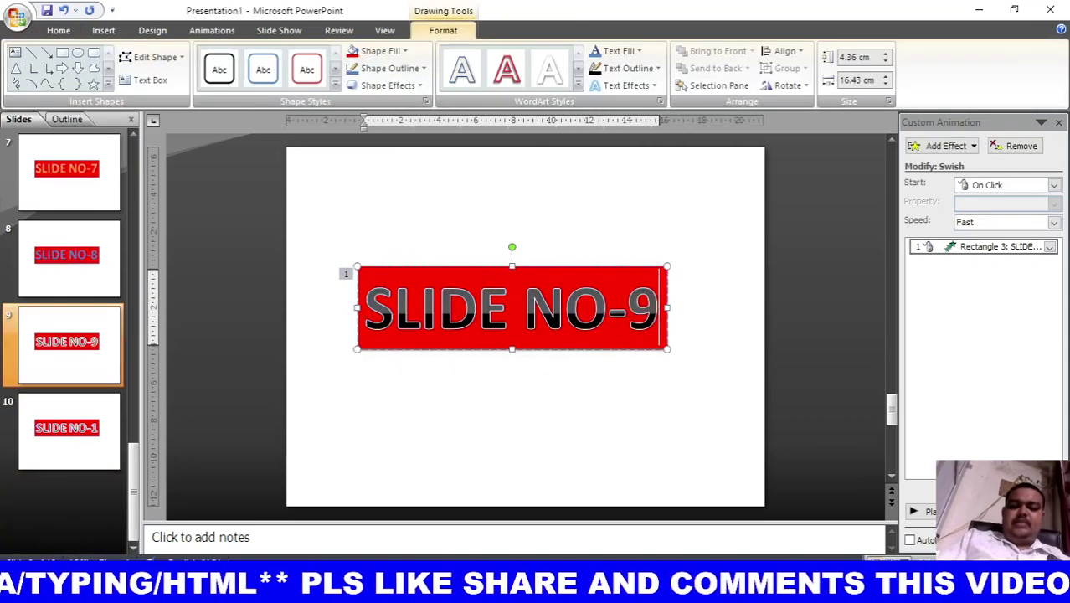
- Give the SLIDE NO-9 text a standard orange fill and a standard light blue outline
left_click(561, 267)
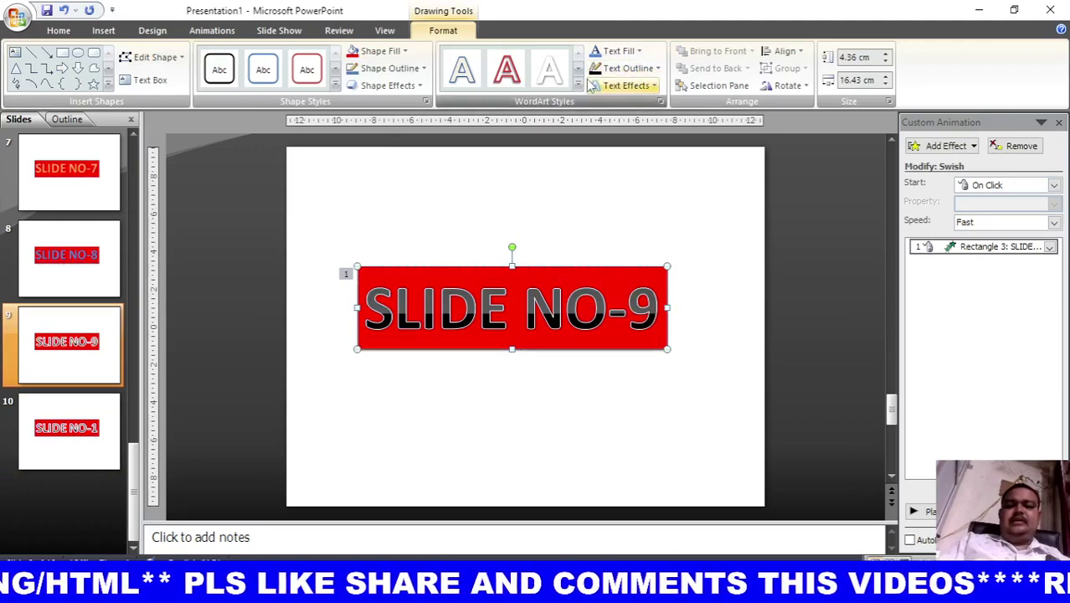
left_click(632, 54)
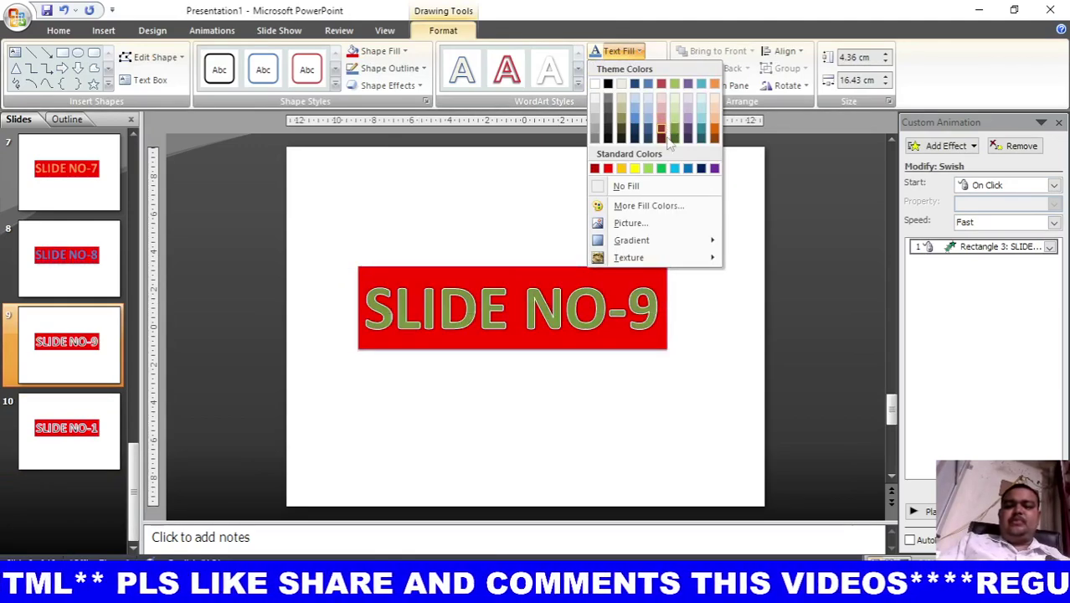
left_click(622, 169)
left_click(631, 70)
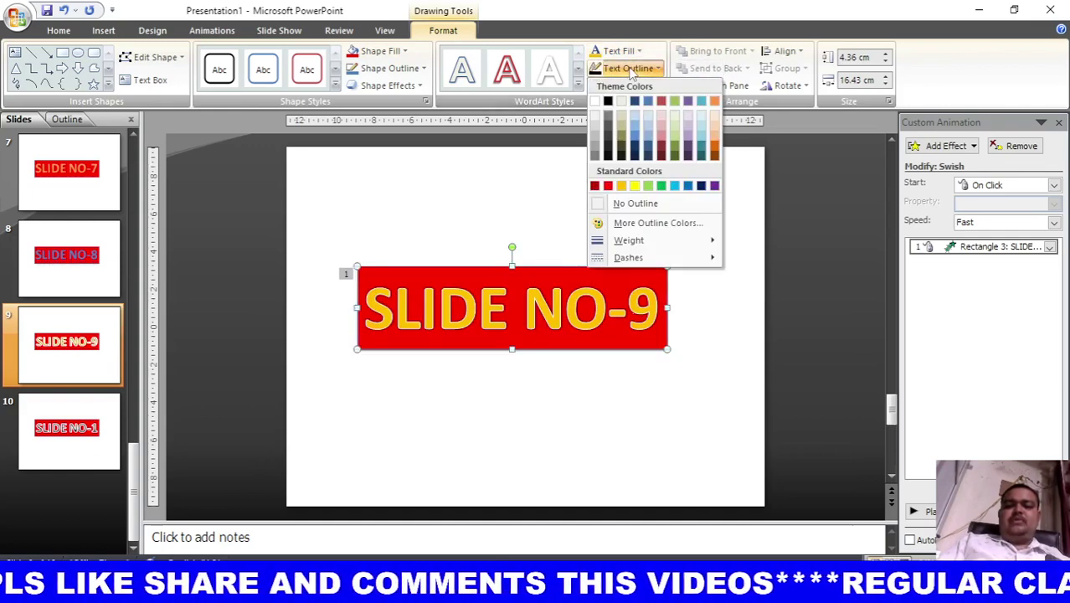
left_click(676, 188)
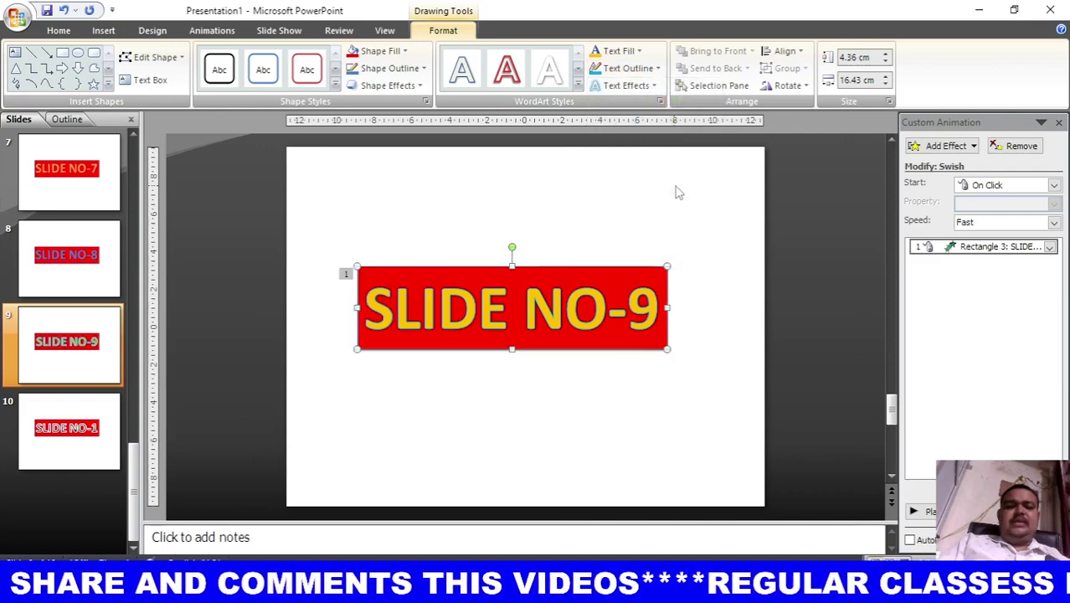
- Change the WordArt text on the tenth slide to "SLIDE NO-10"
left_click(90, 443)
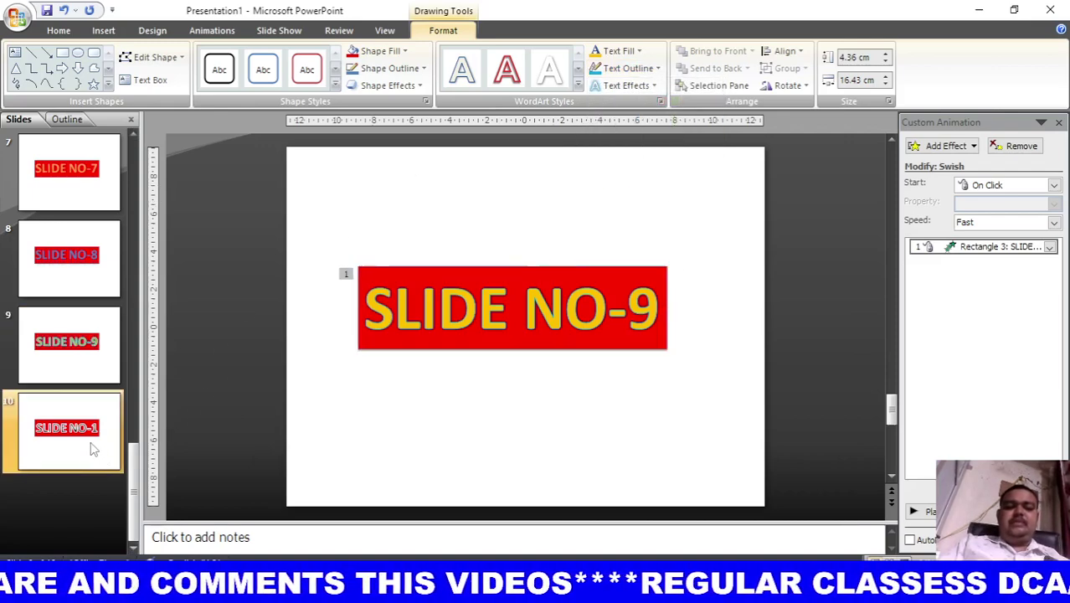
left_click(652, 317)
key("BackSpace")
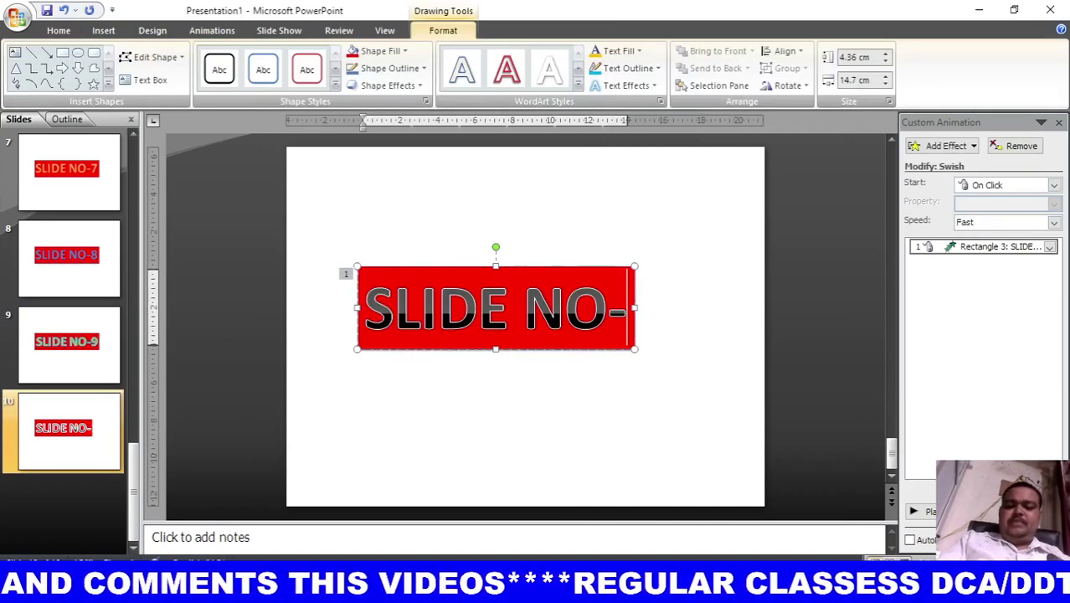
type("5")
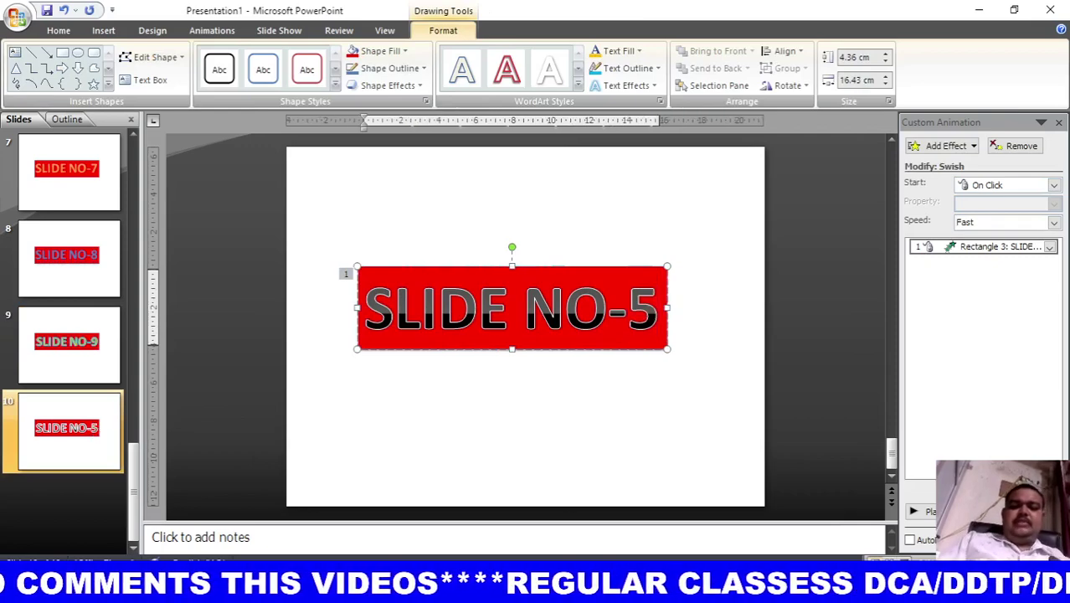
key("Escape")
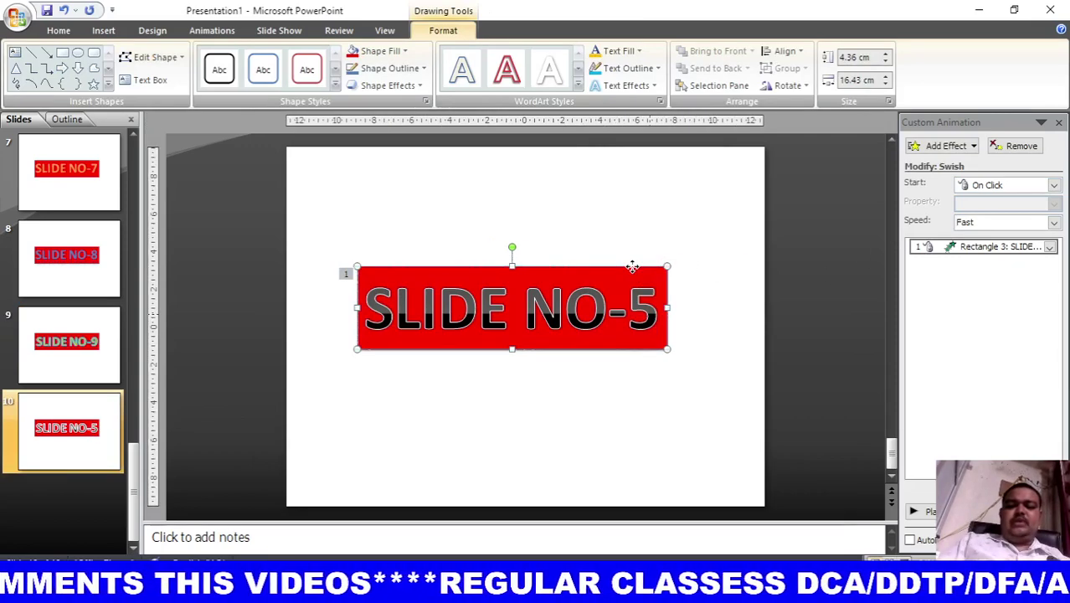
left_click(661, 315)
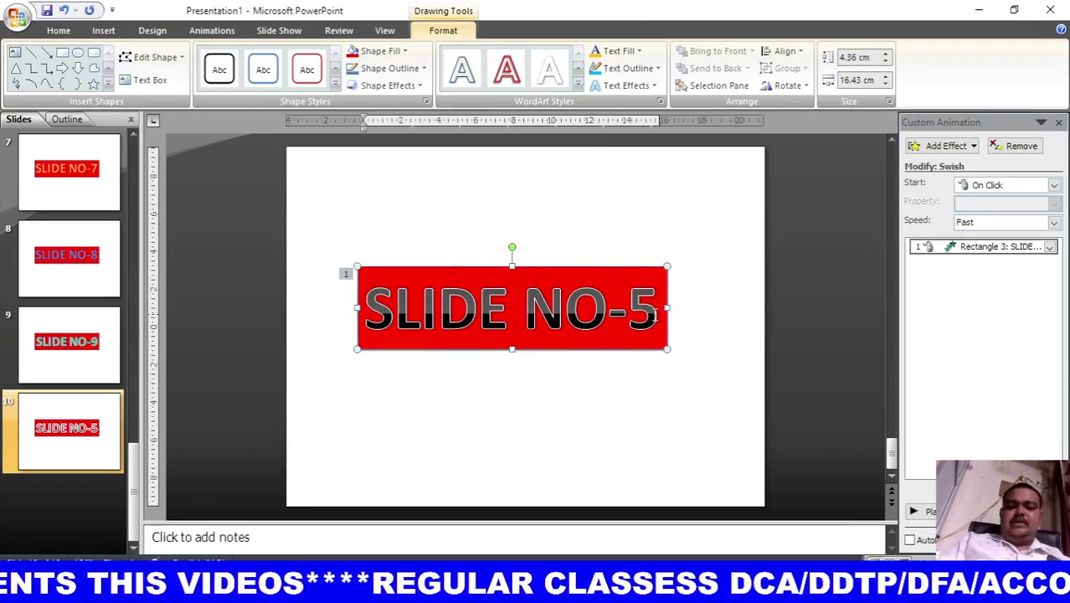
key("BackSpace")
type("10")
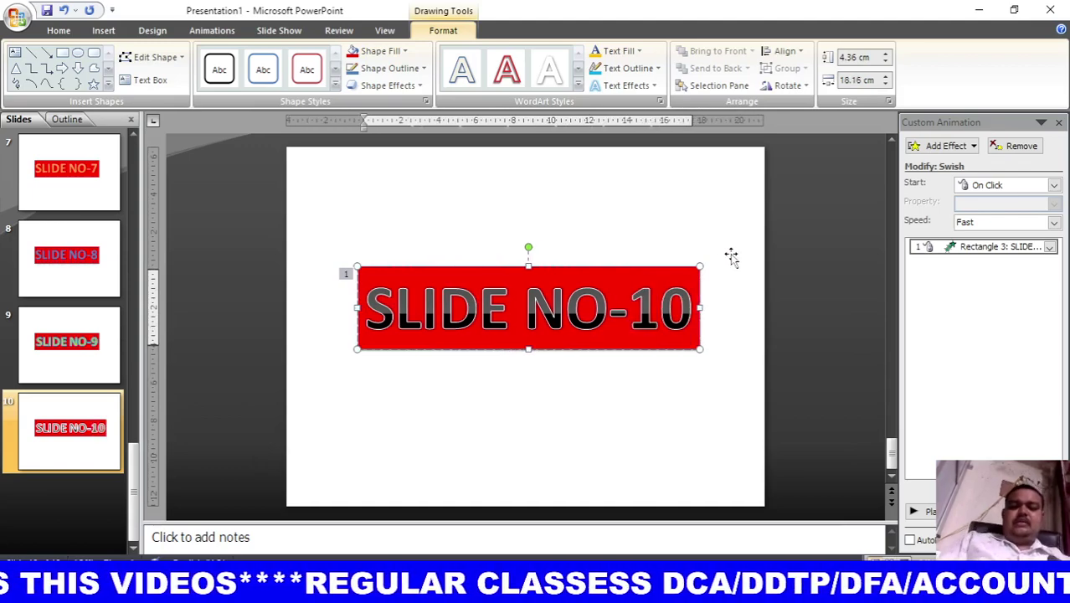
- Give the SLIDE NO-10 text a standard red outline and the middle reflection variation from the first row
left_click(624, 268)
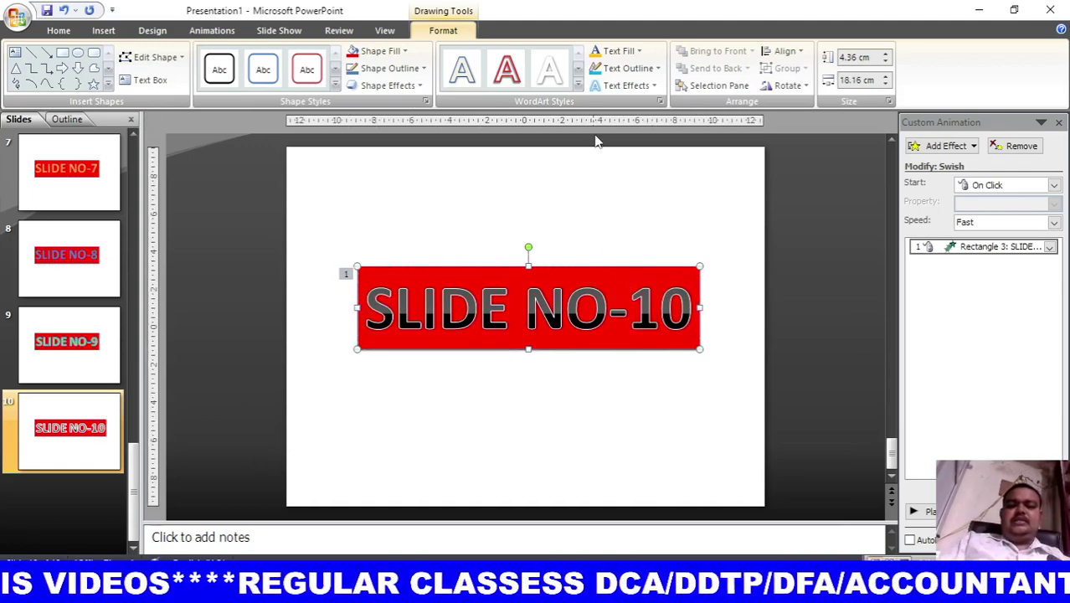
left_click(628, 67)
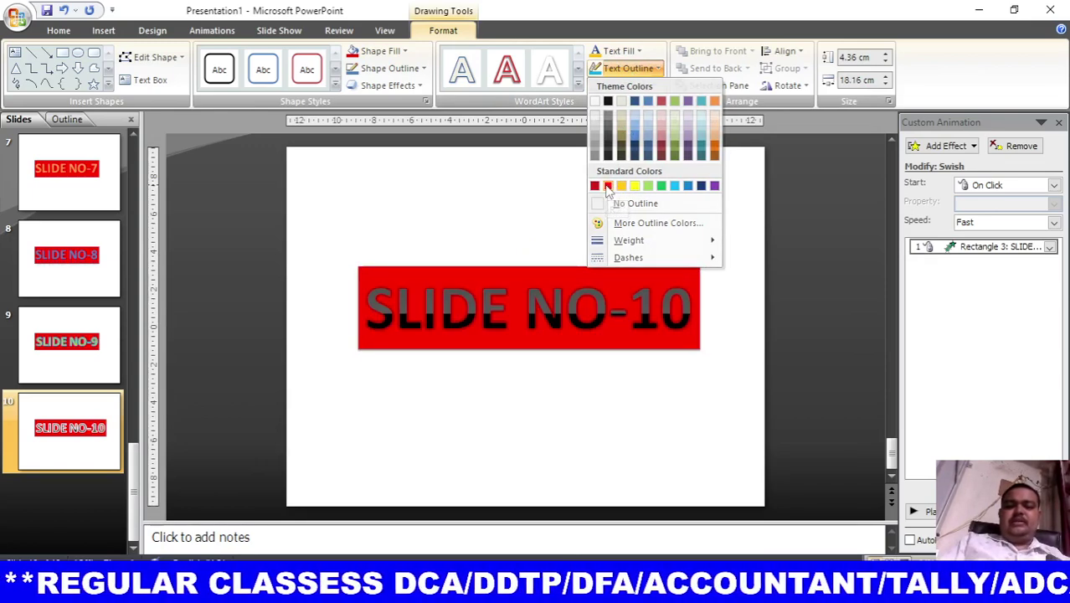
left_click(608, 186)
left_click(636, 88)
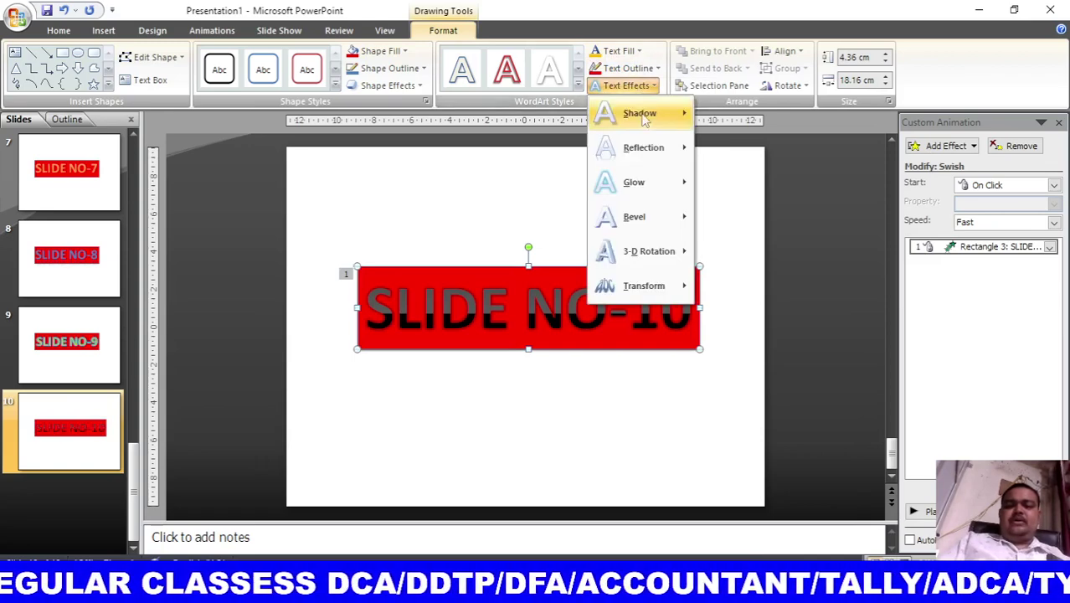
mouse_move(665, 148)
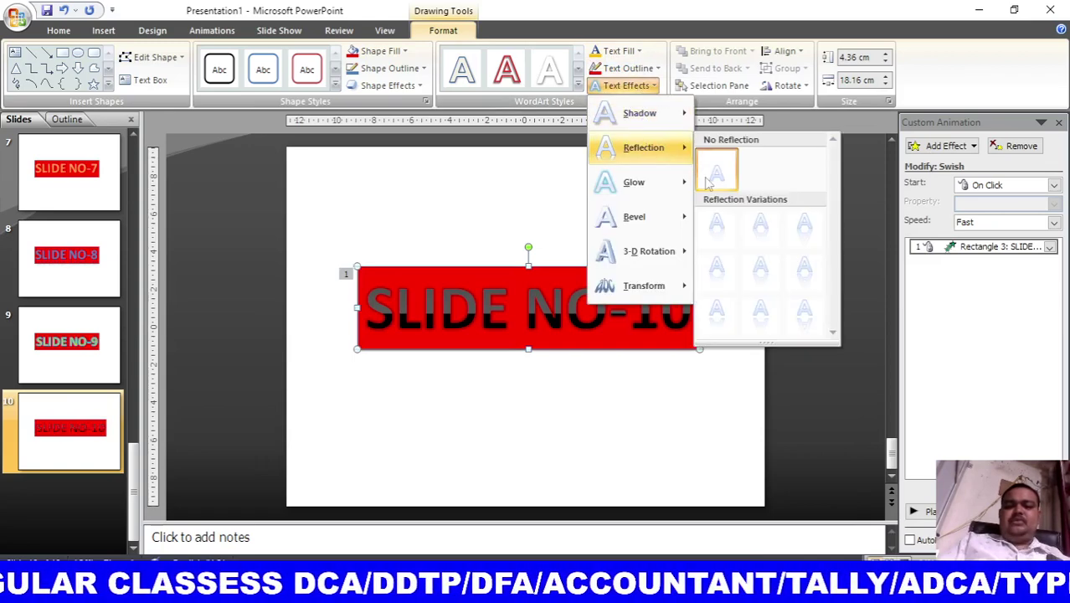
left_click(759, 229)
left_click(381, 223)
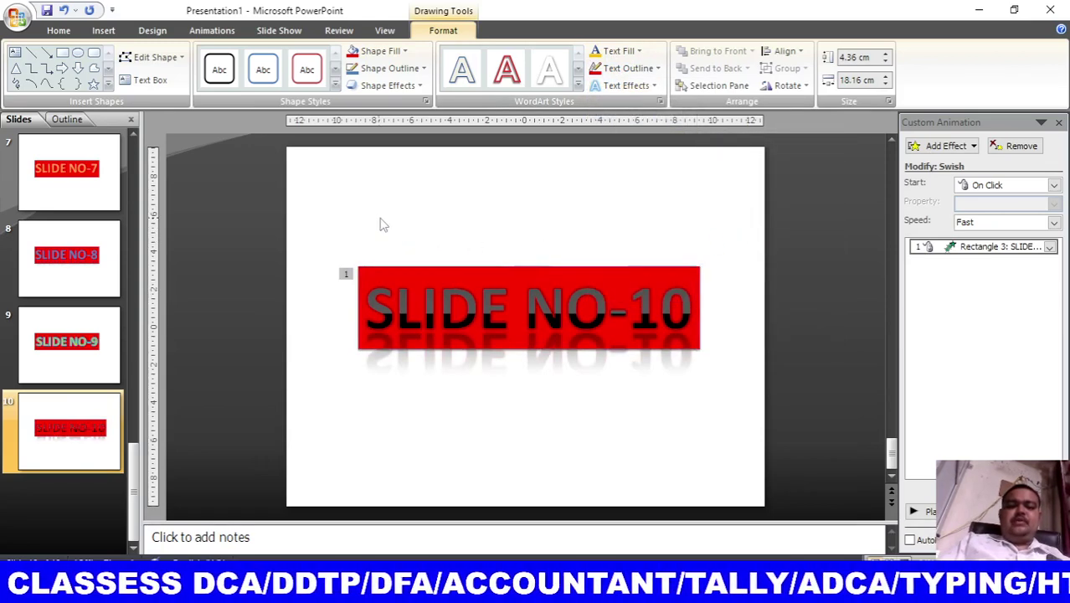
- Insert the sound file "soni d" from the Desktop on the first slide and have it start automatically
left_click_drag(134, 469, 134, 163)
left_click(97, 149)
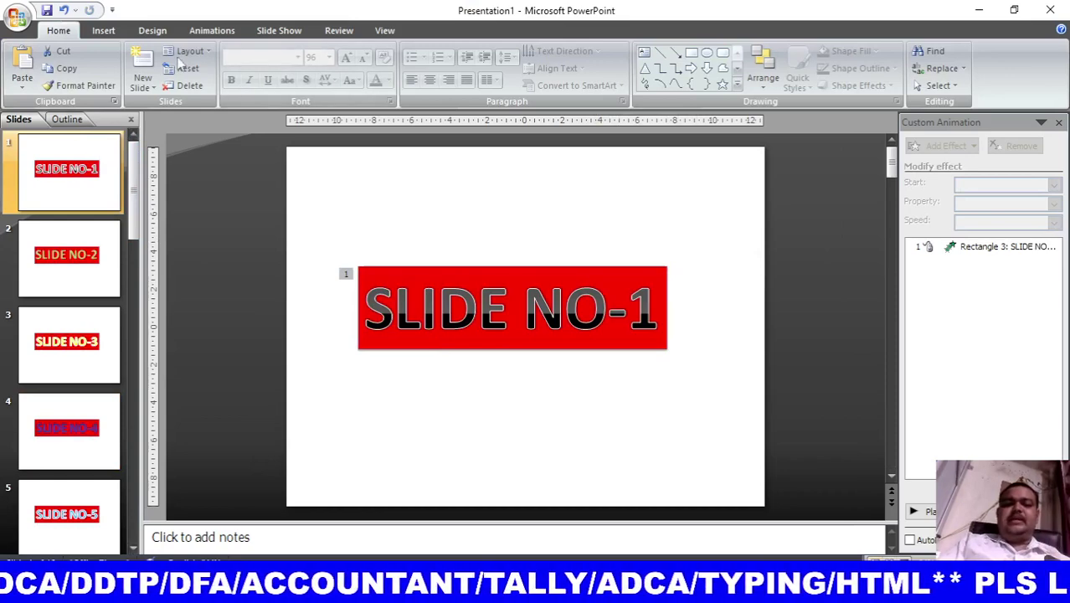
left_click(103, 31)
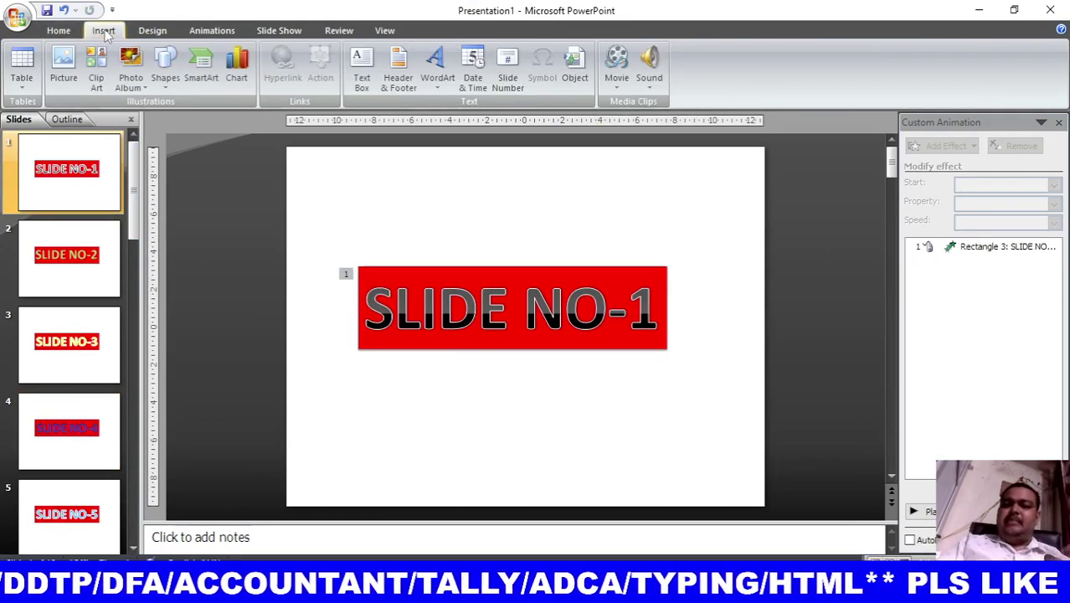
left_click(651, 88)
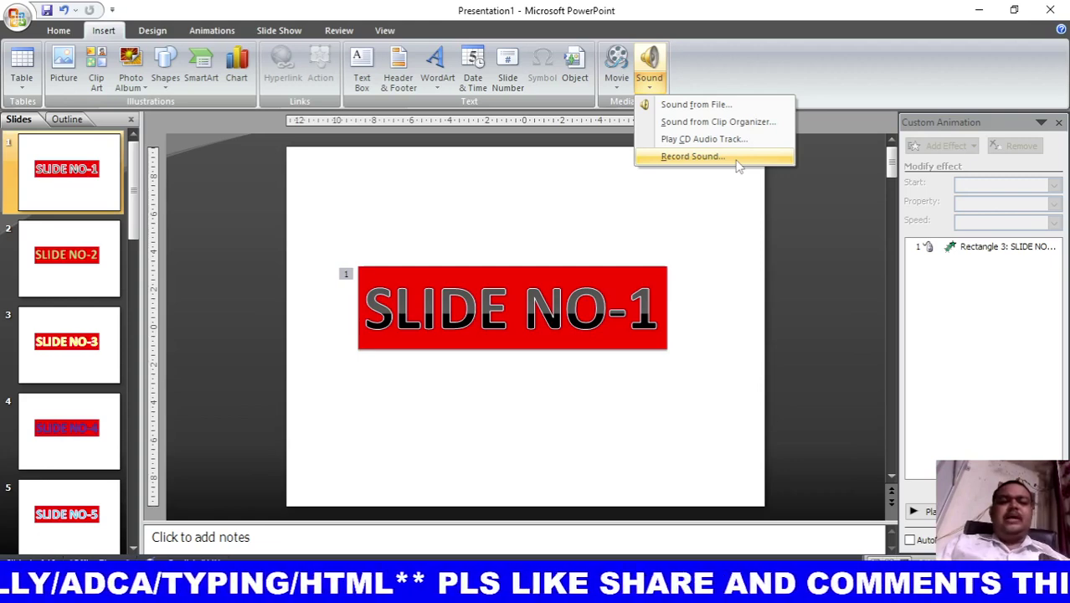
left_click(710, 107)
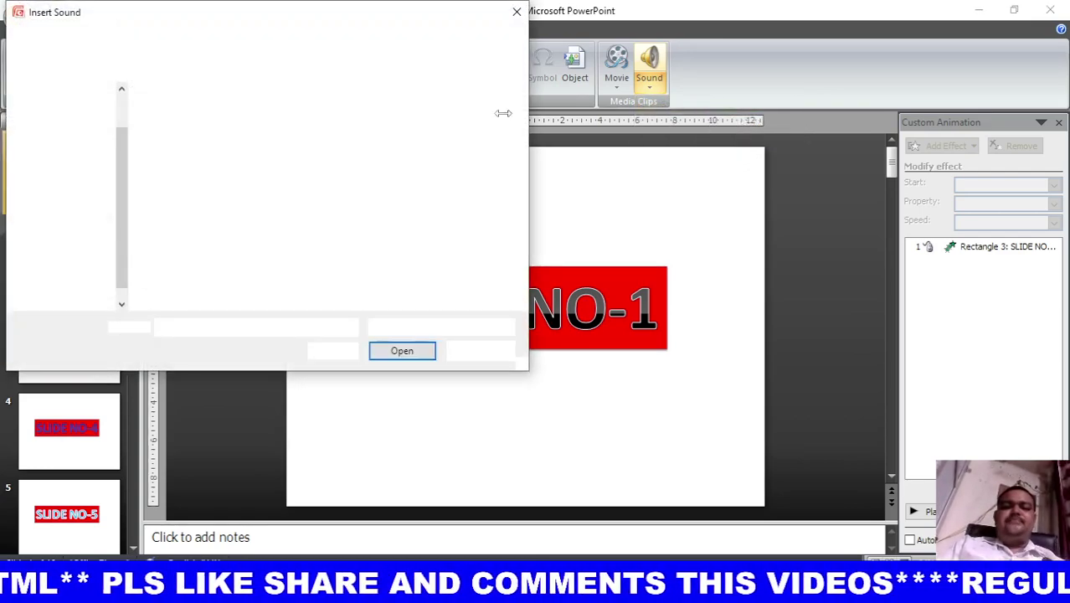
left_click_drag(524, 157, 509, 319)
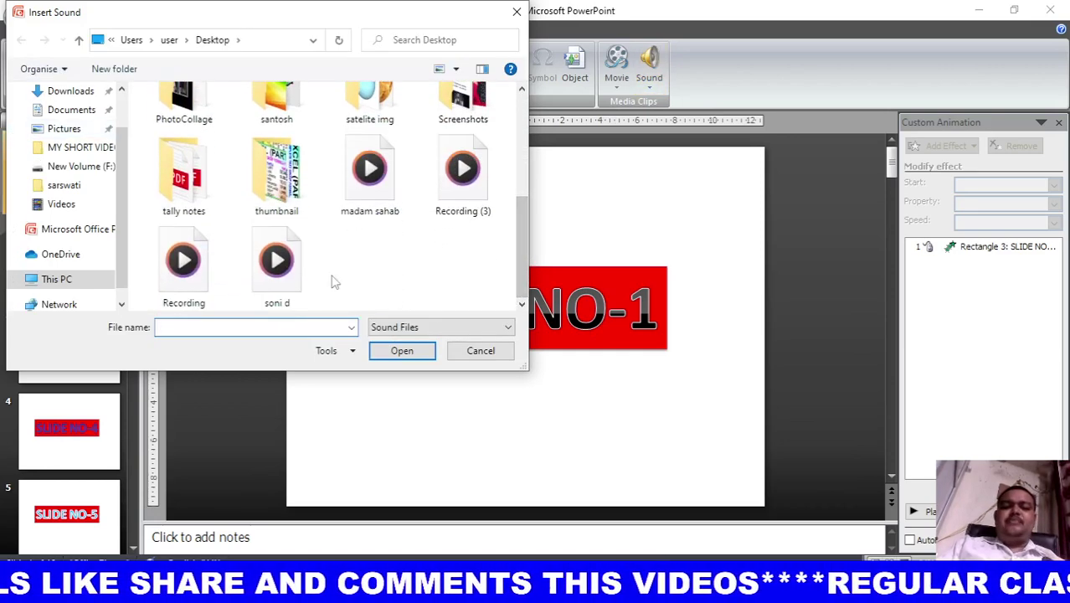
left_click(277, 259)
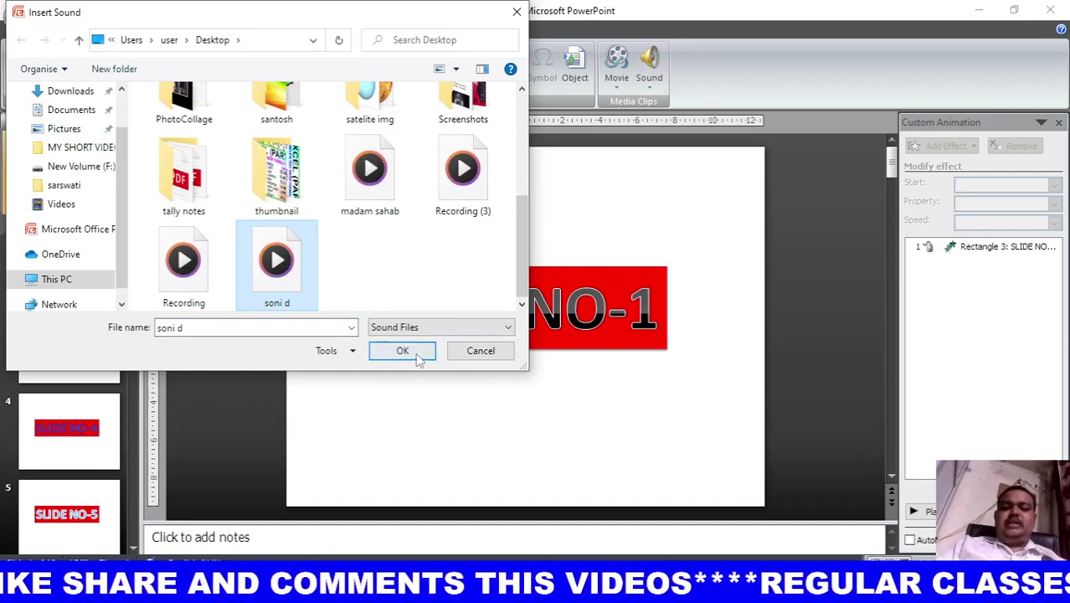
left_click(383, 354)
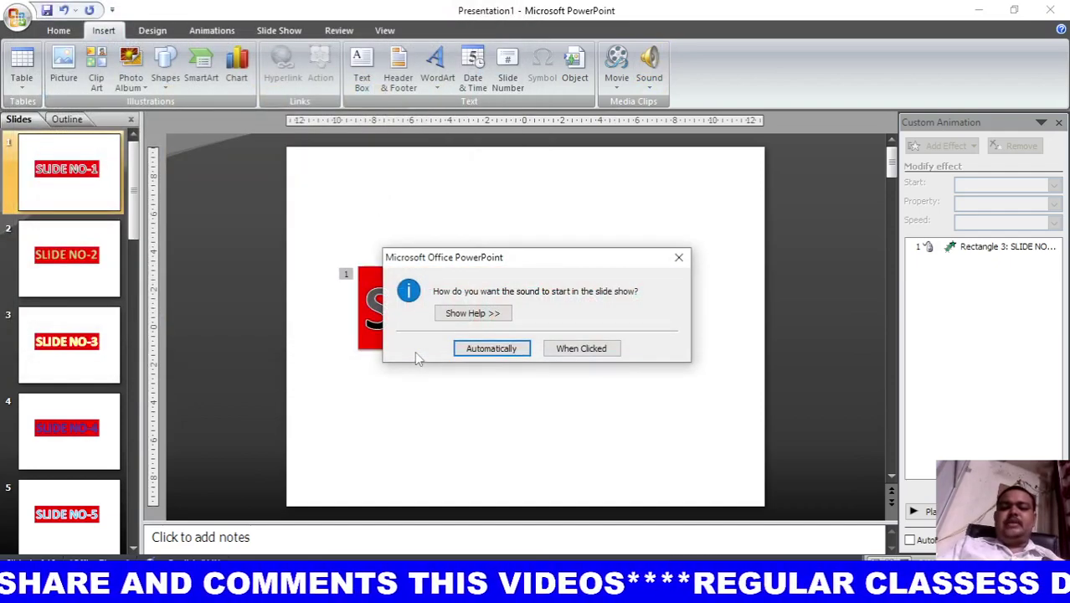
left_click(492, 348)
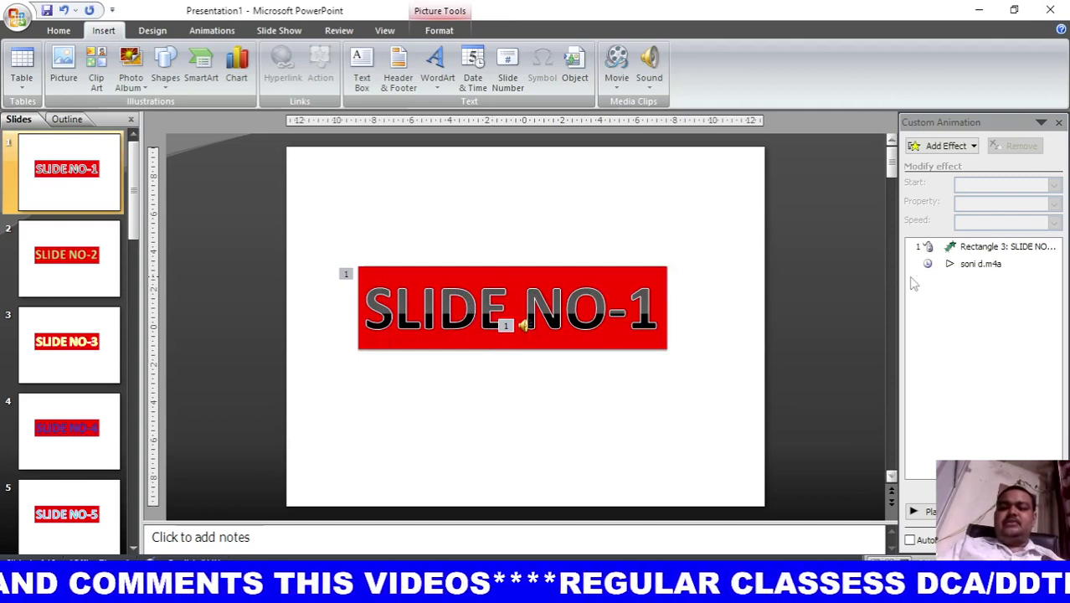
- Move the soni d.m4a sound ahead of the WordArt effect in the first slide's animation order
left_click(1005, 263)
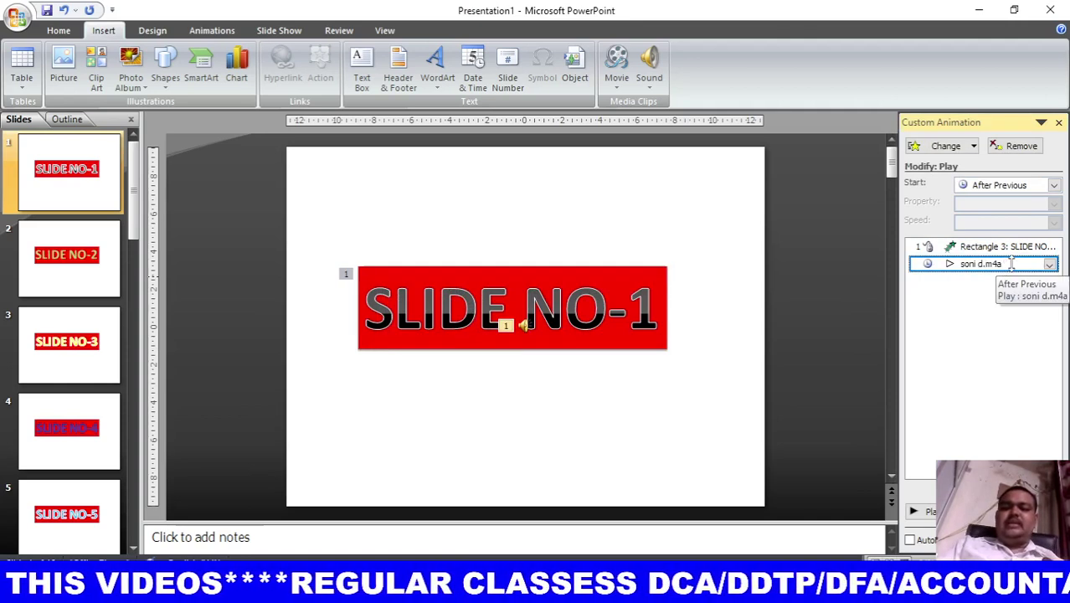
left_click_drag(1011, 263, 1010, 244)
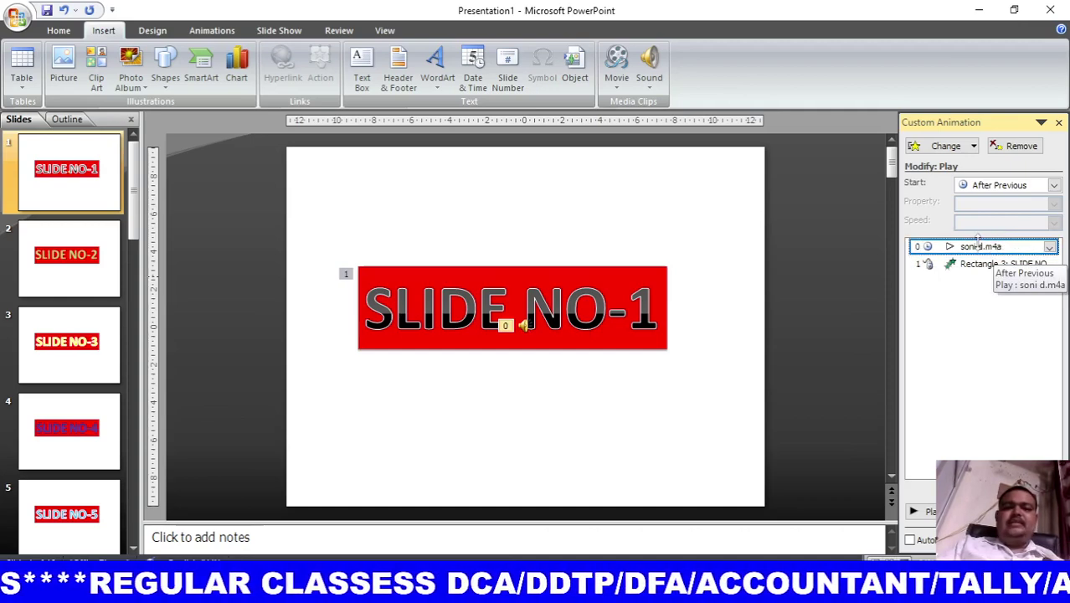
- Set the soni d.m4a sound on the first slide to stop playing after 4 slides
left_click(1050, 248)
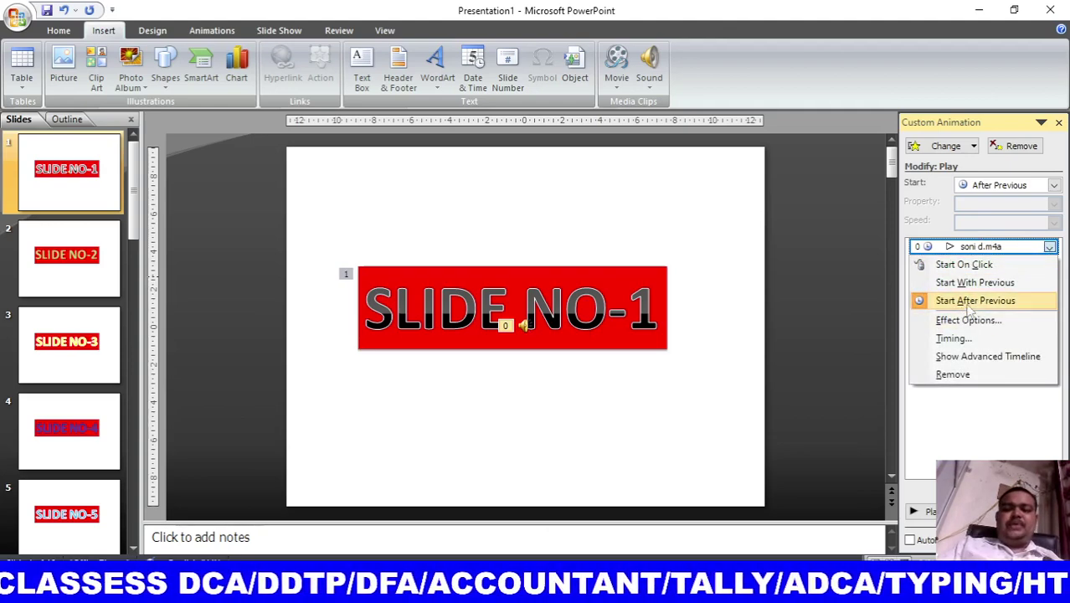
left_click(968, 252)
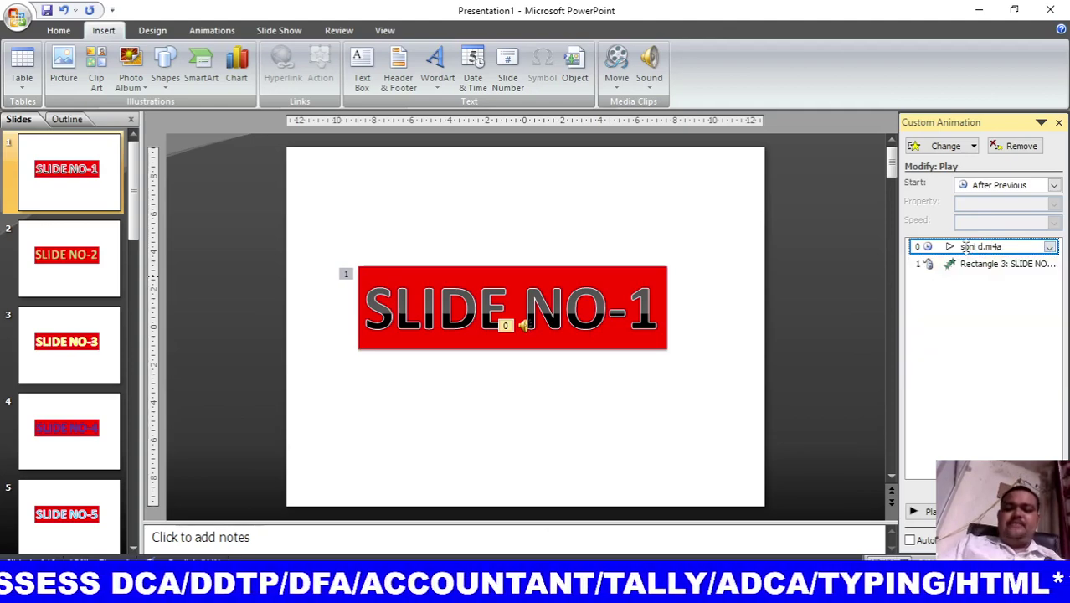
right_click(968, 251)
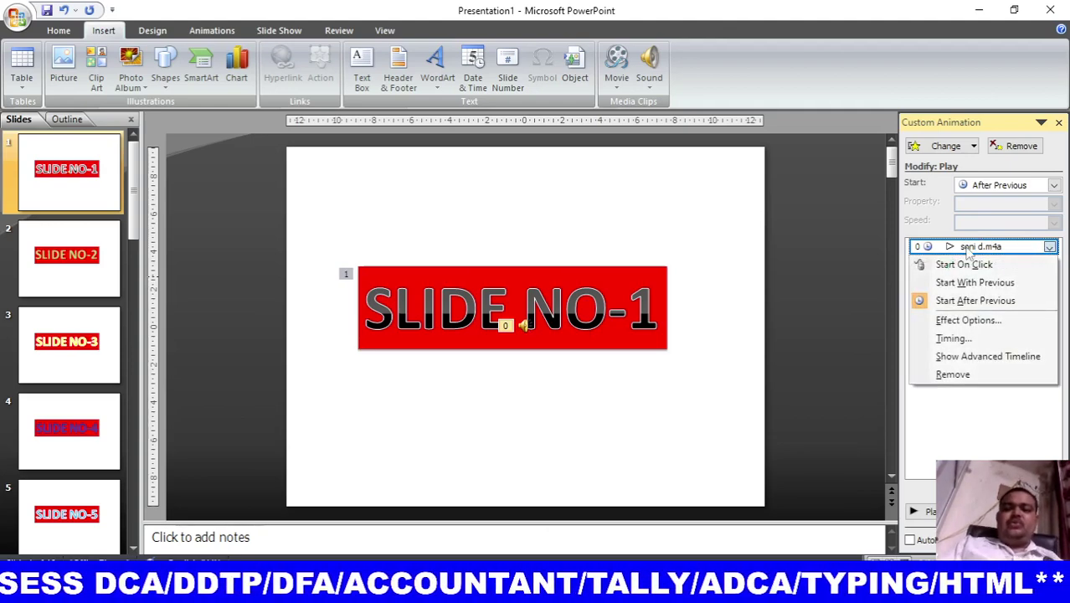
left_click(966, 322)
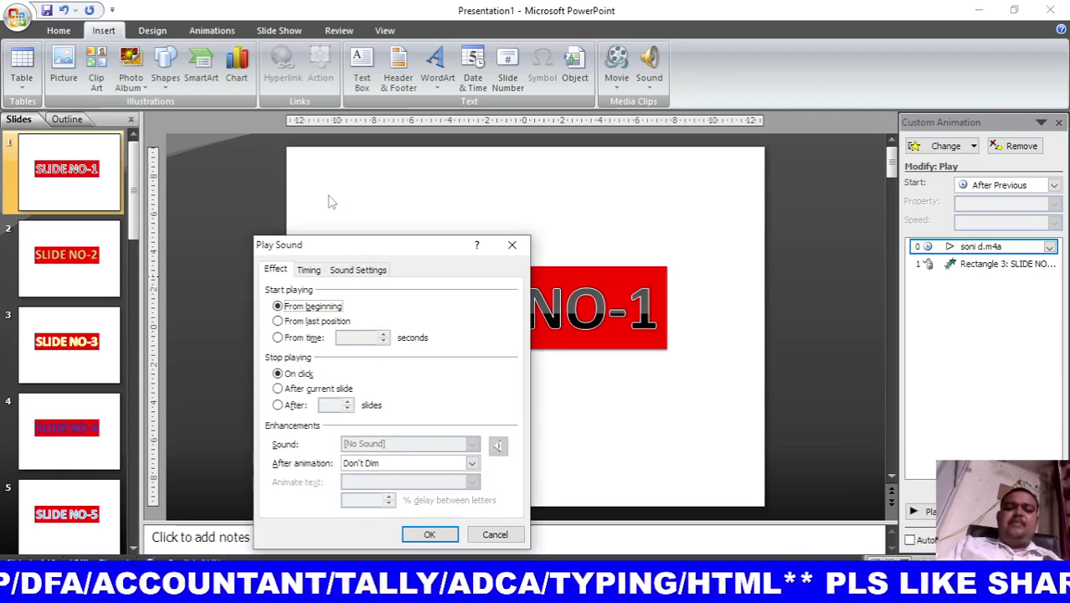
left_click_drag(335, 250, 278, 154)
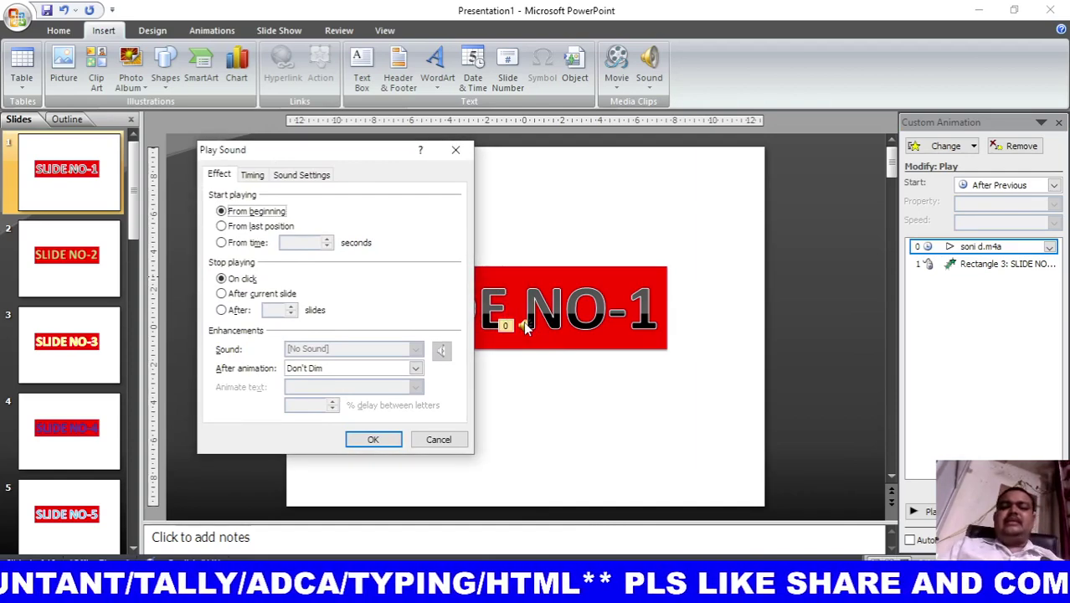
left_click(231, 310)
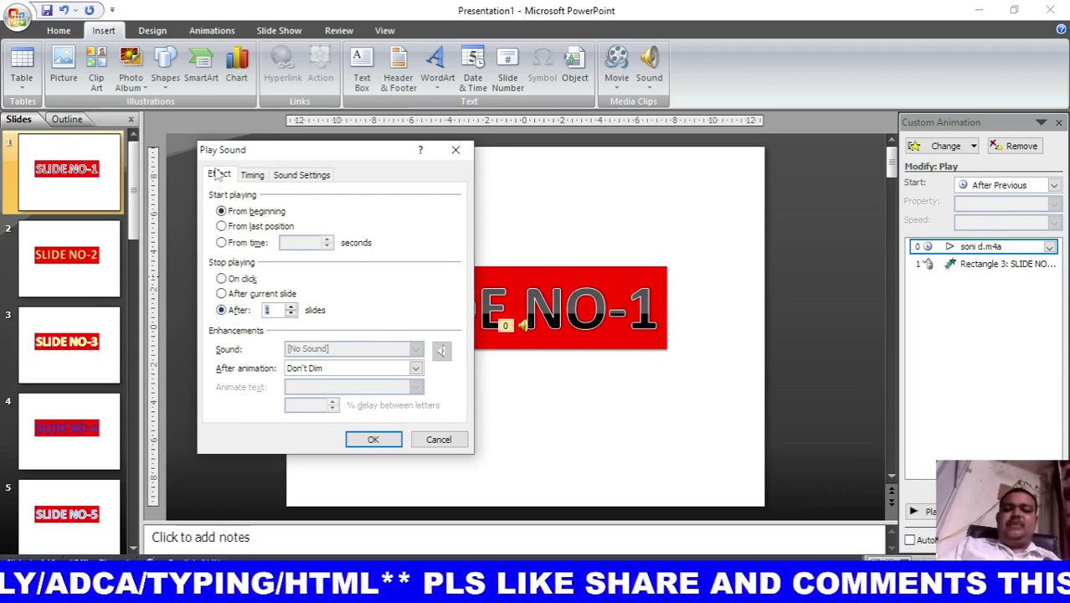
left_click(291, 308)
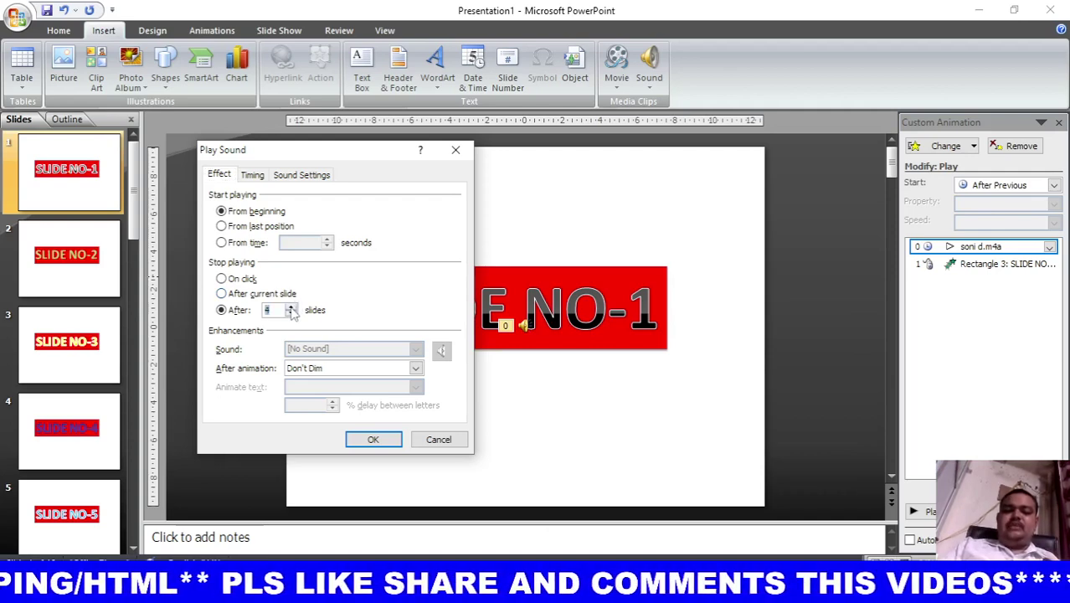
- Hide the first slide's sound icon during the slide show, and move the icon off the WordArt to the slide's upper-right area
left_click(254, 175)
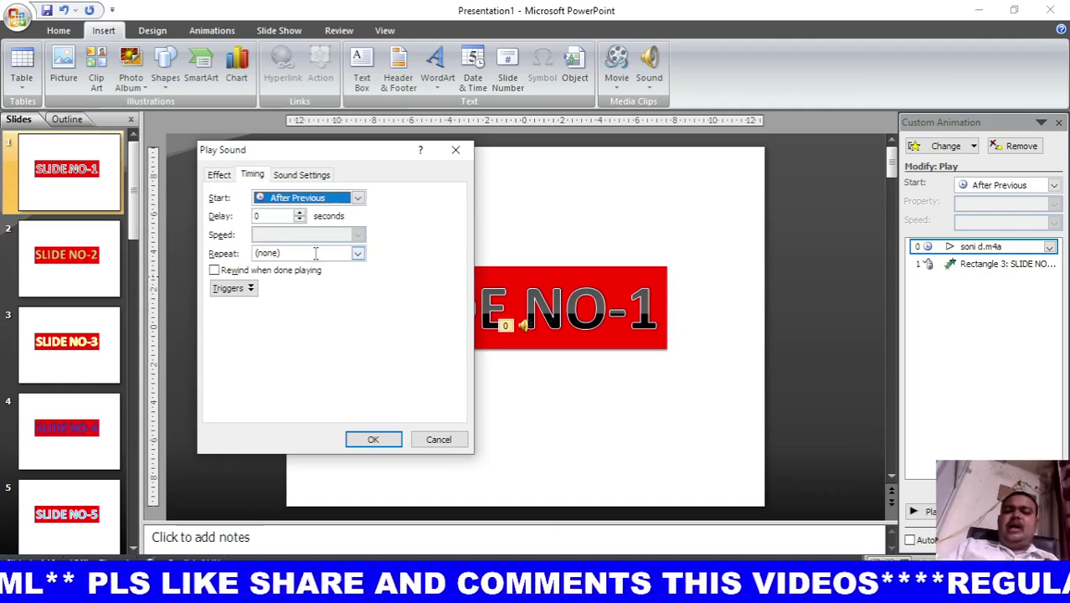
left_click(358, 255)
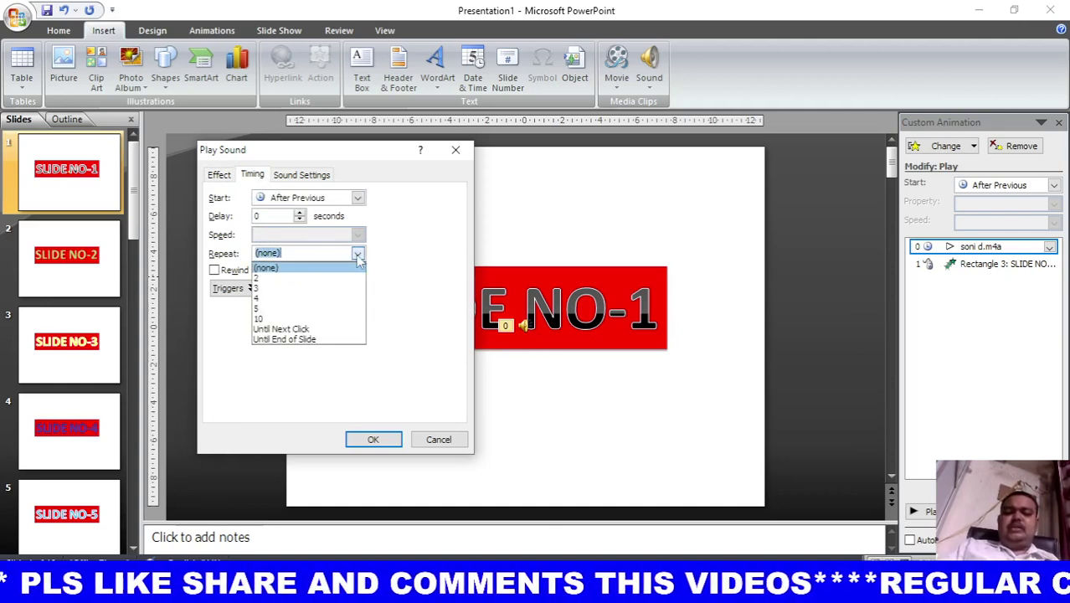
left_click(357, 256)
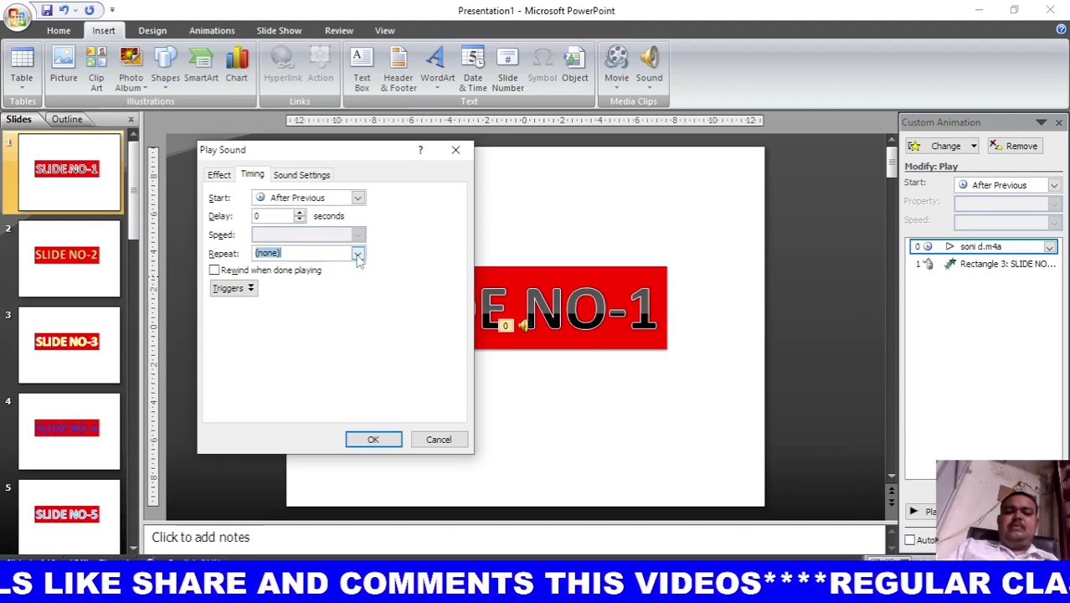
left_click(324, 181)
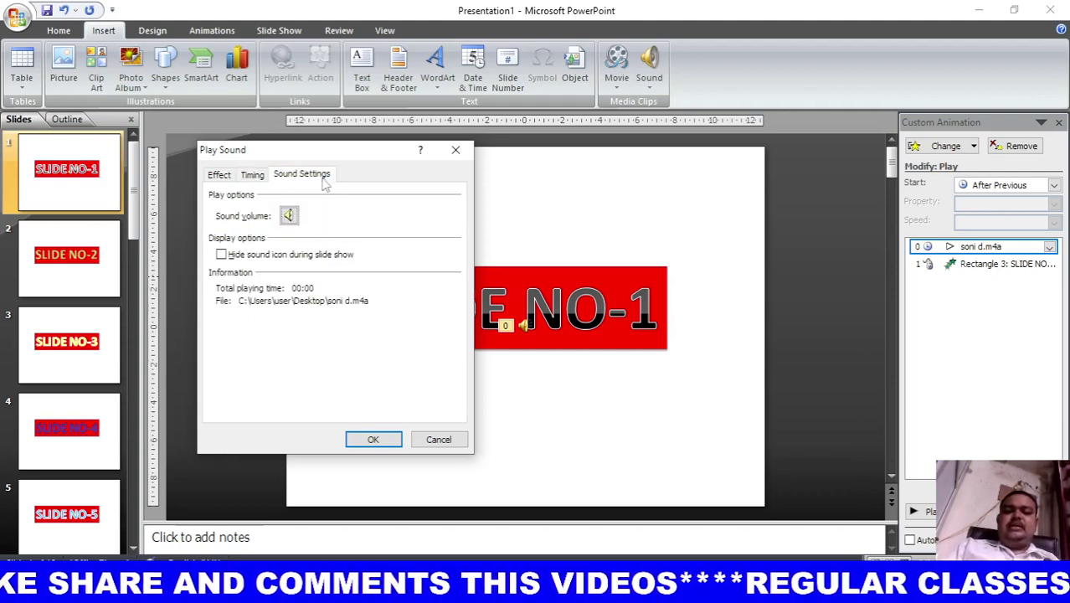
left_click(221, 254)
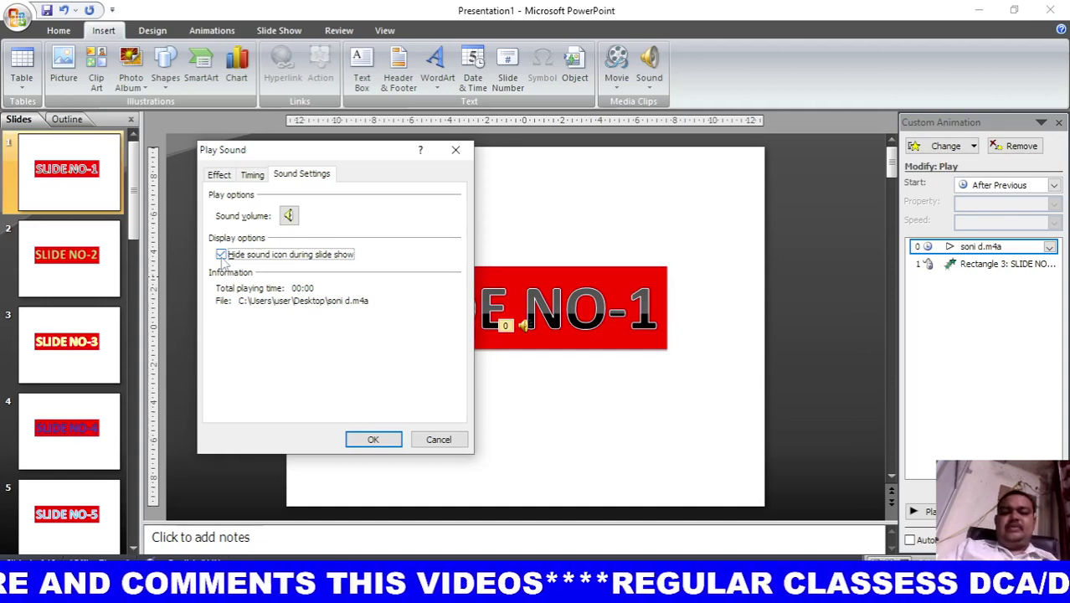
left_click(374, 440)
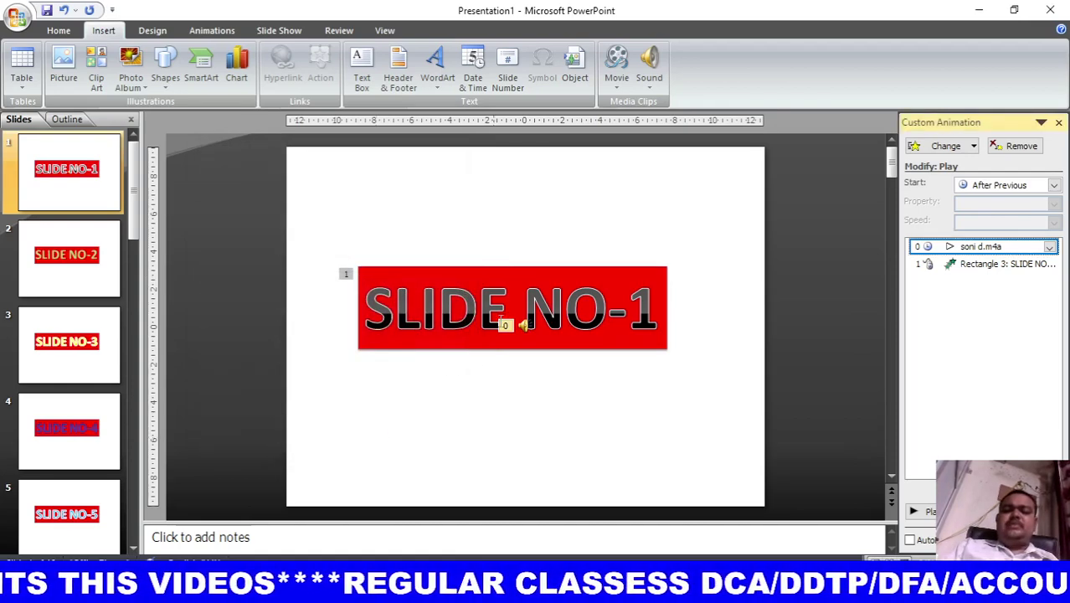
left_click_drag(525, 325, 693, 225)
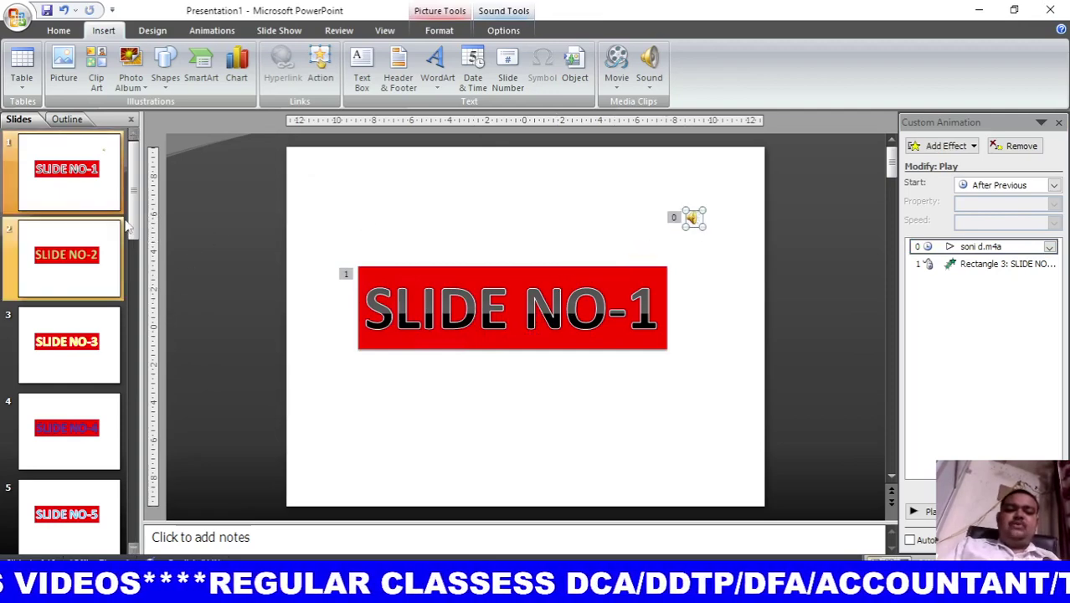
- Insert the Desktop sound file "madam sahab" on slide 5, starting automatically, and place its icon in the slide's upper-right corner
left_click_drag(134, 205, 134, 312)
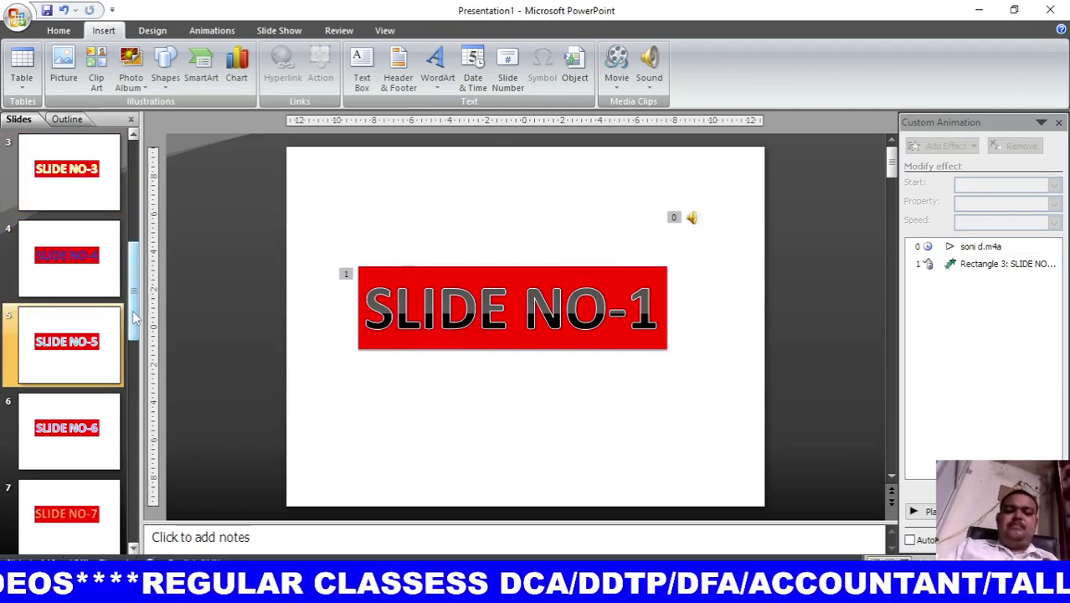
left_click(92, 370)
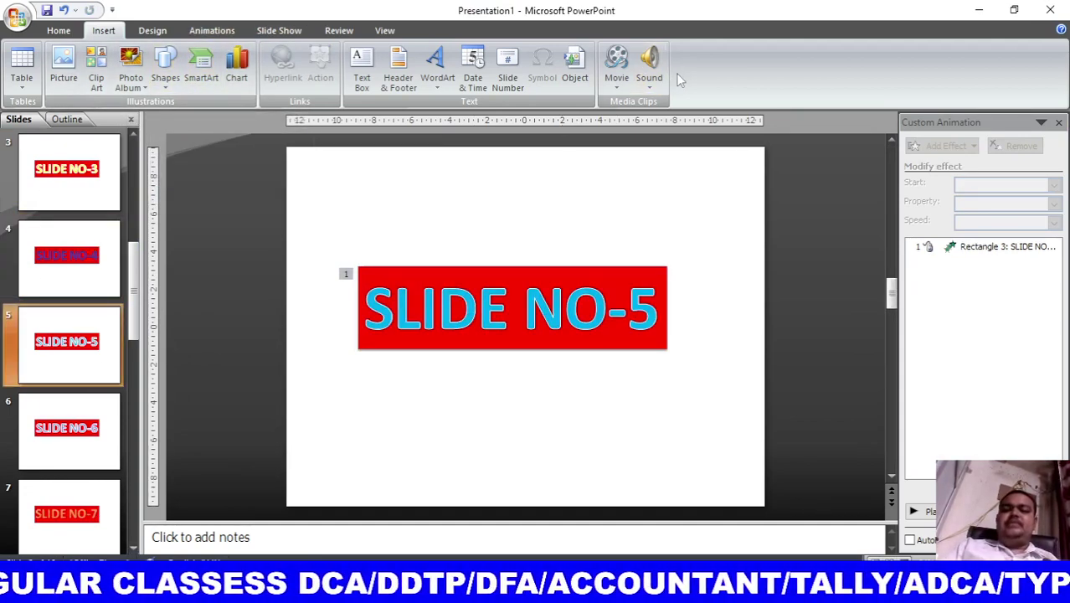
left_click(650, 86)
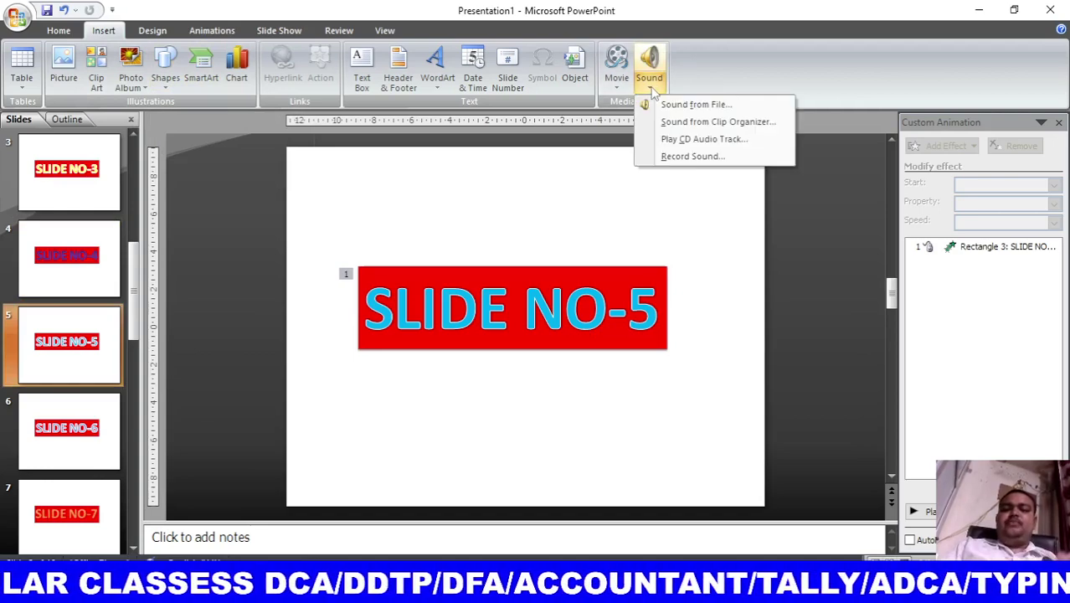
left_click(696, 104)
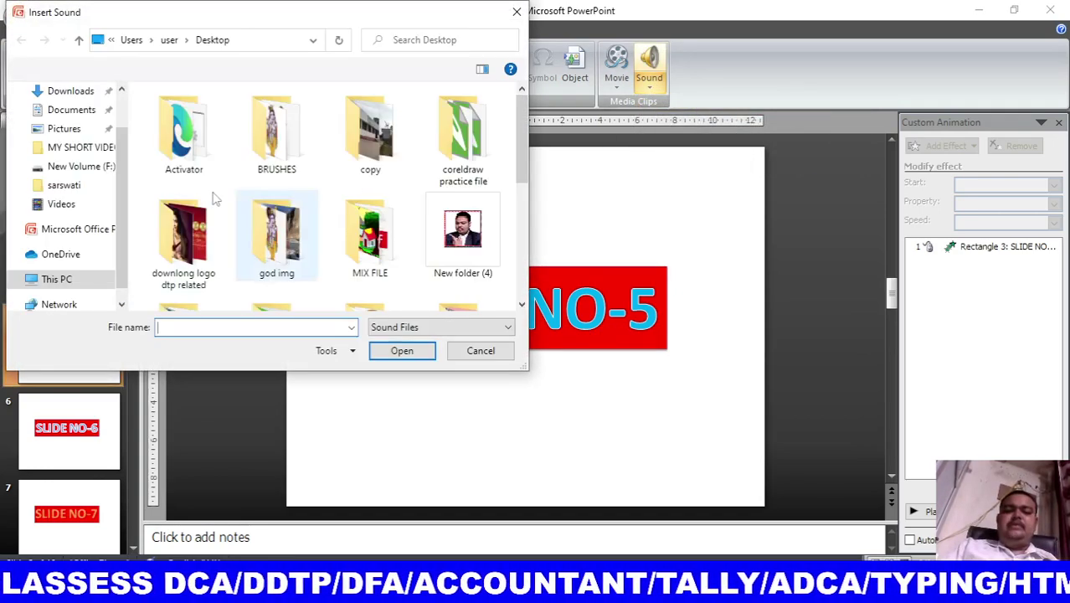
left_click_drag(525, 149, 525, 255)
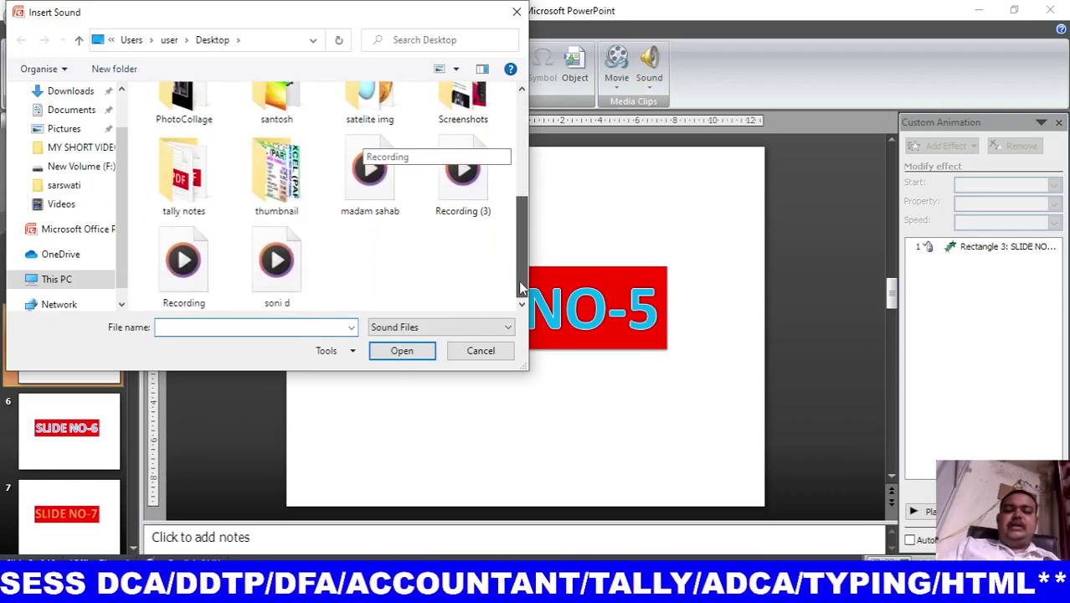
left_click(369, 172)
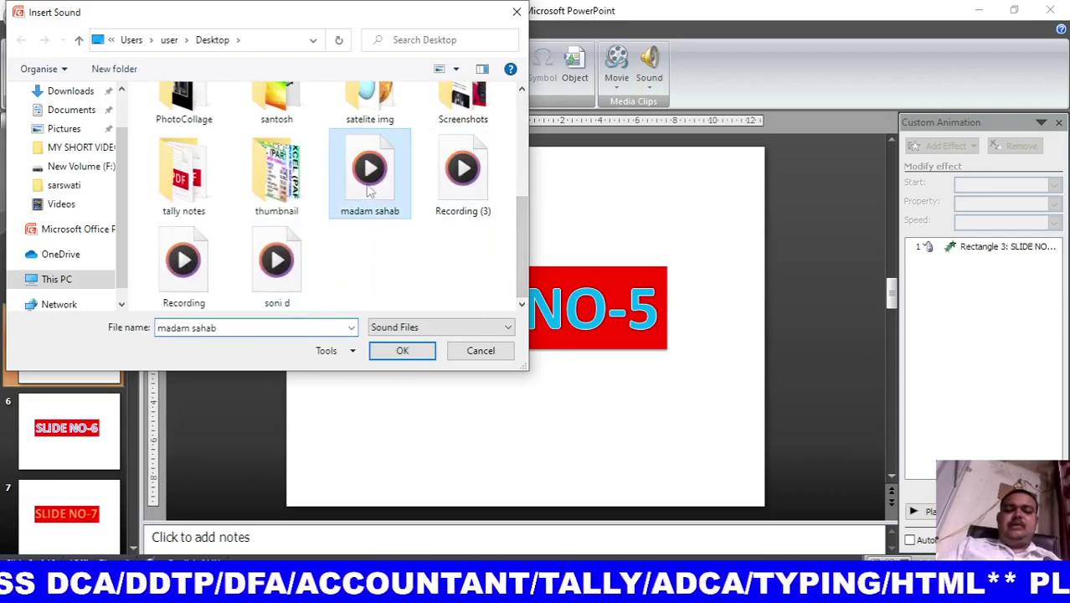
left_click(399, 351)
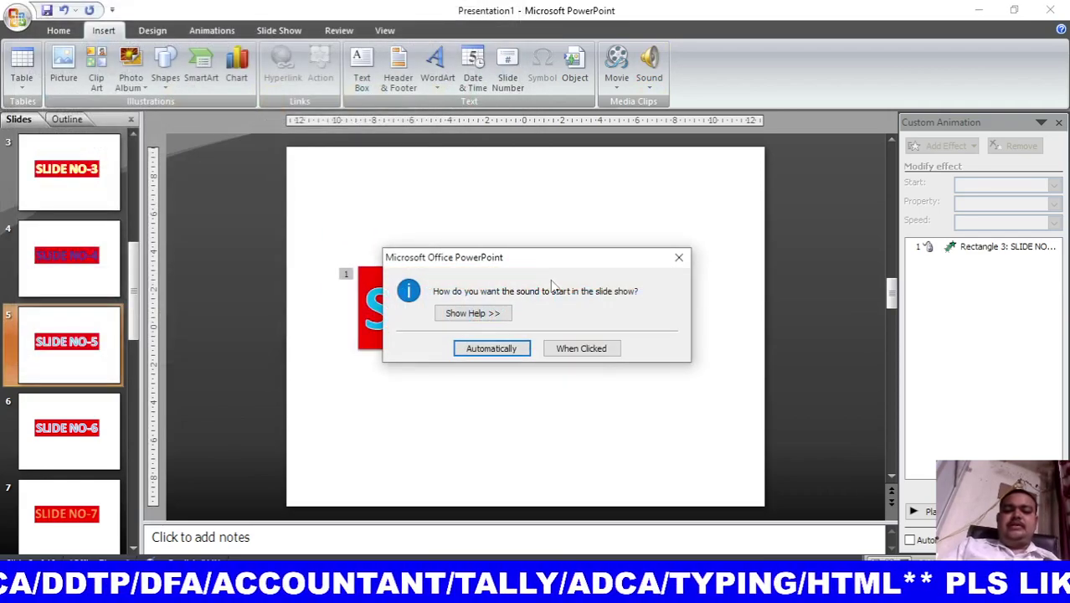
left_click(505, 343)
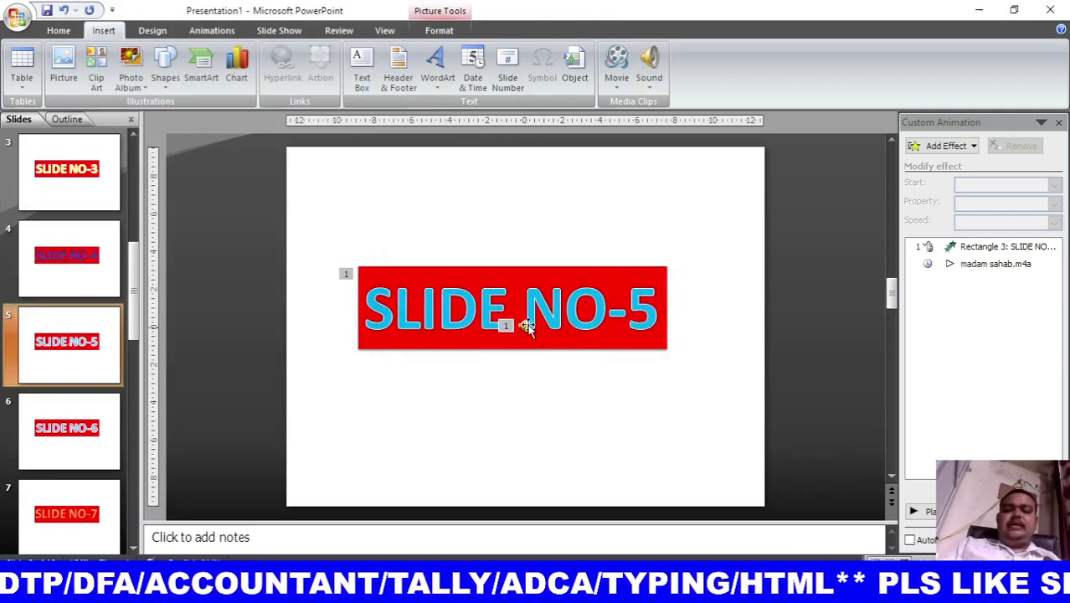
left_click_drag(520, 325, 722, 173)
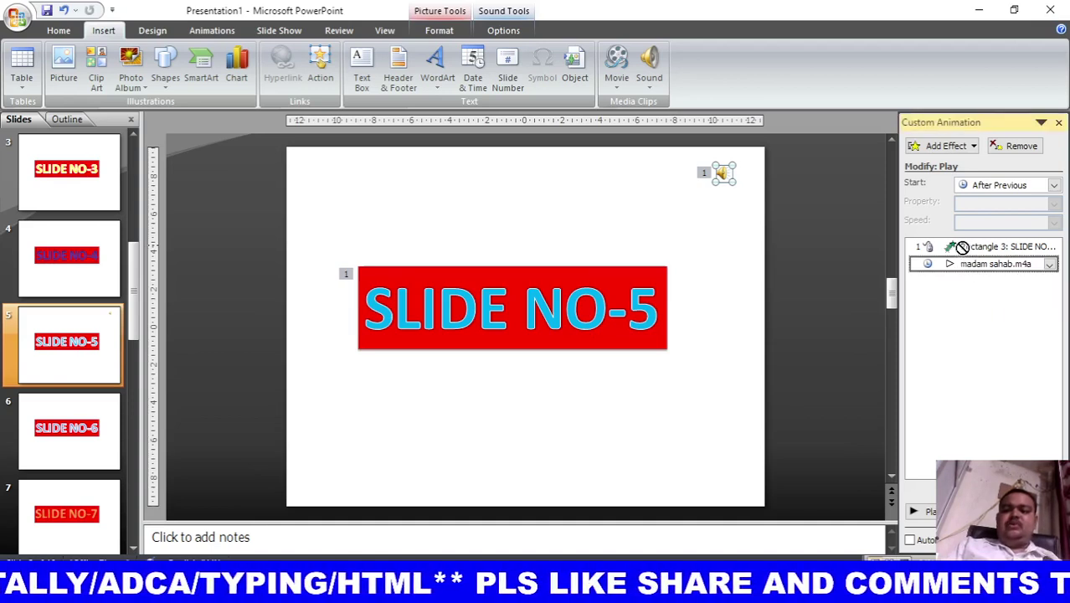
- Move madam sahab.m4a ahead of the WordArt effect on slide 5 and set it to stop playing after 5 slides
left_click_drag(964, 249, 962, 244)
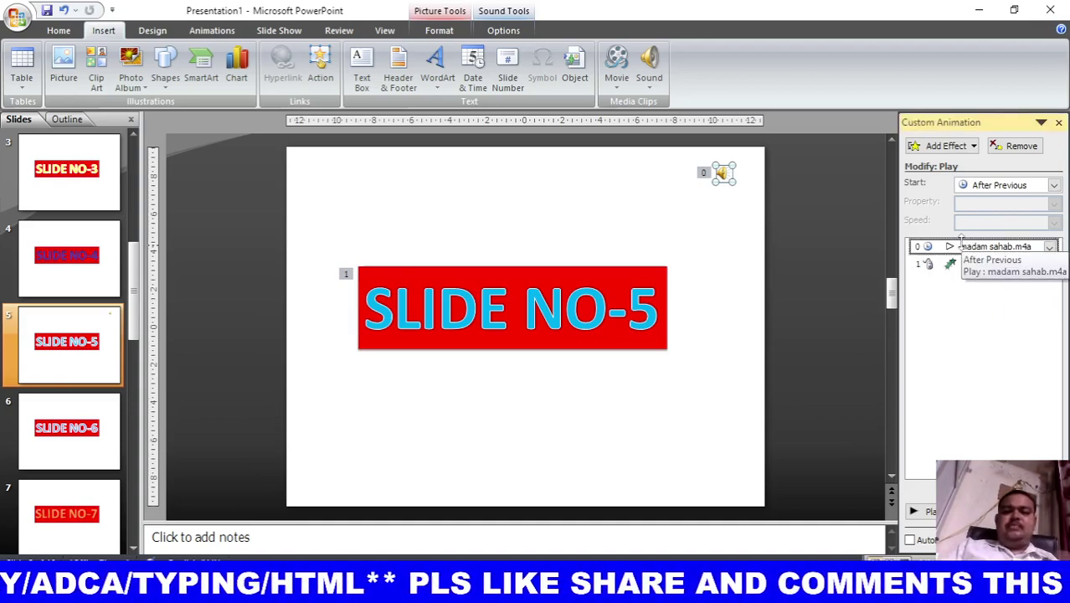
left_click(1049, 247)
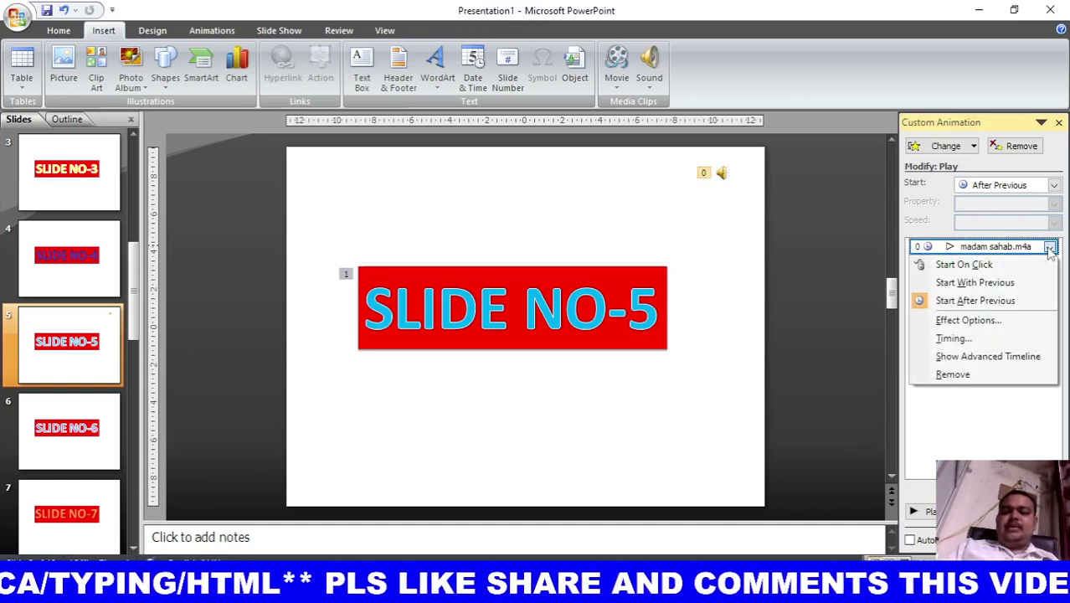
left_click(965, 323)
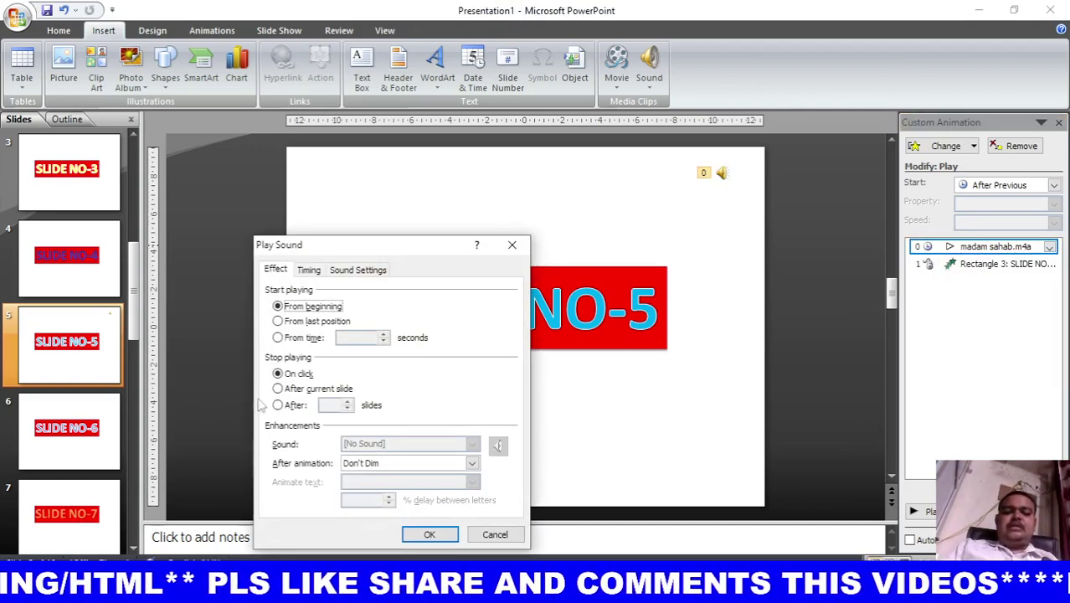
left_click(289, 406)
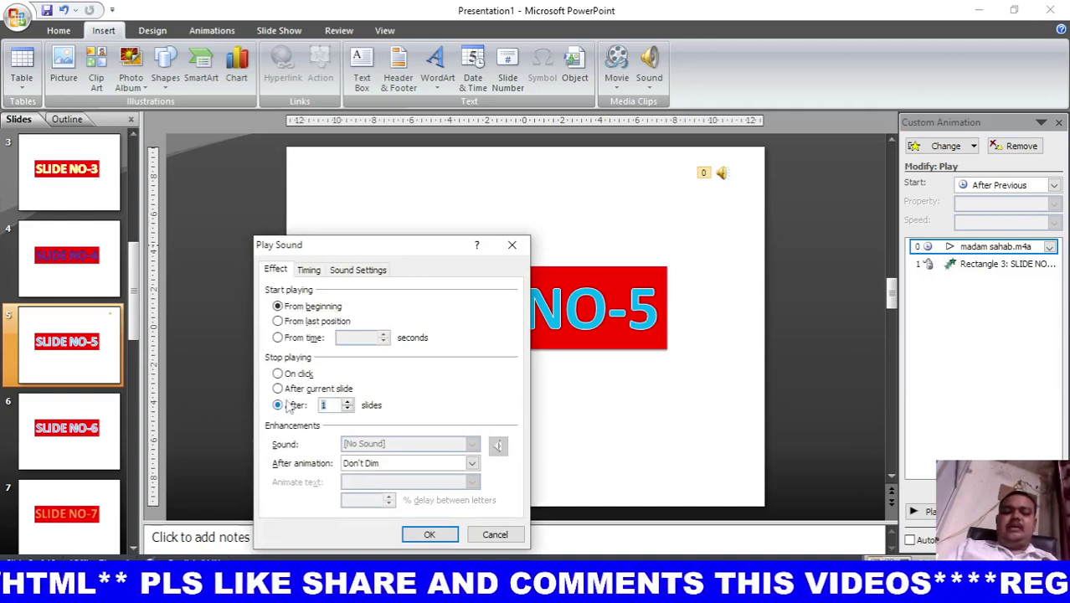
left_click(346, 402)
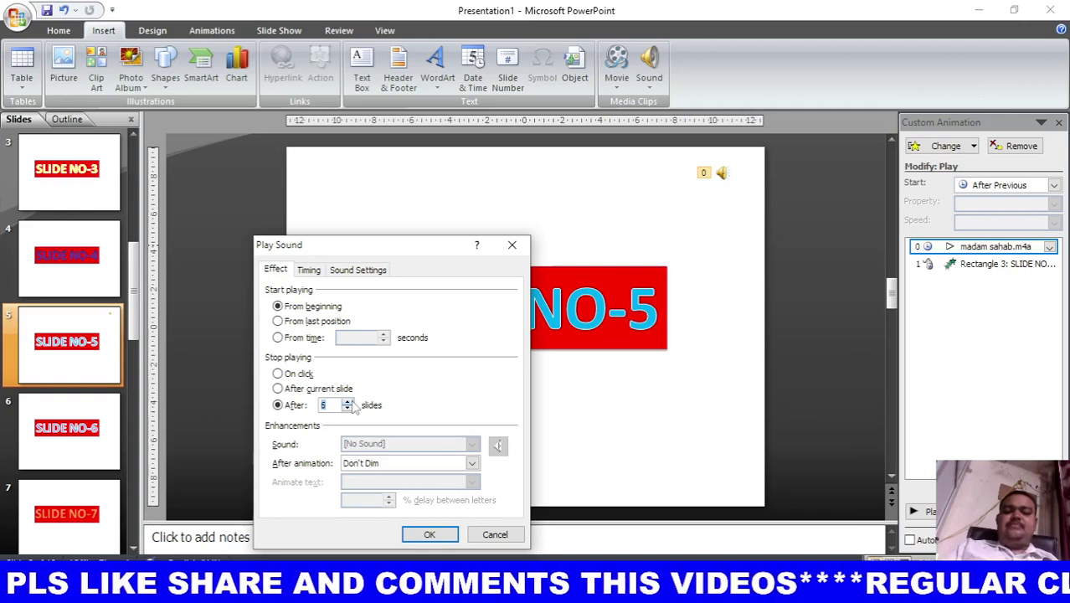